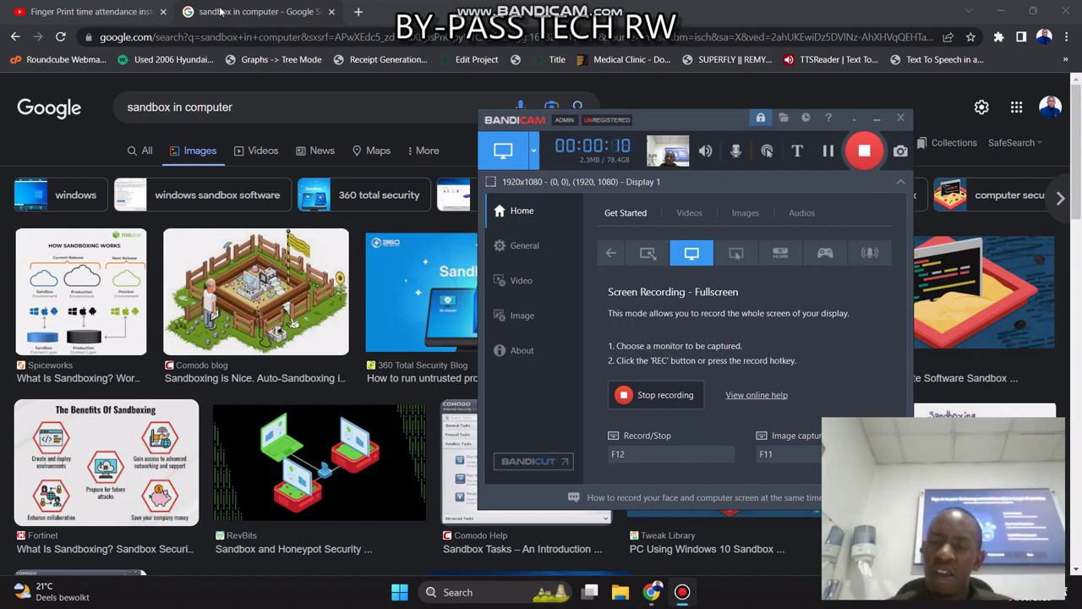
Step: Switch the 'sandbox in computer' Google search from image results to All results
click(271, 6)
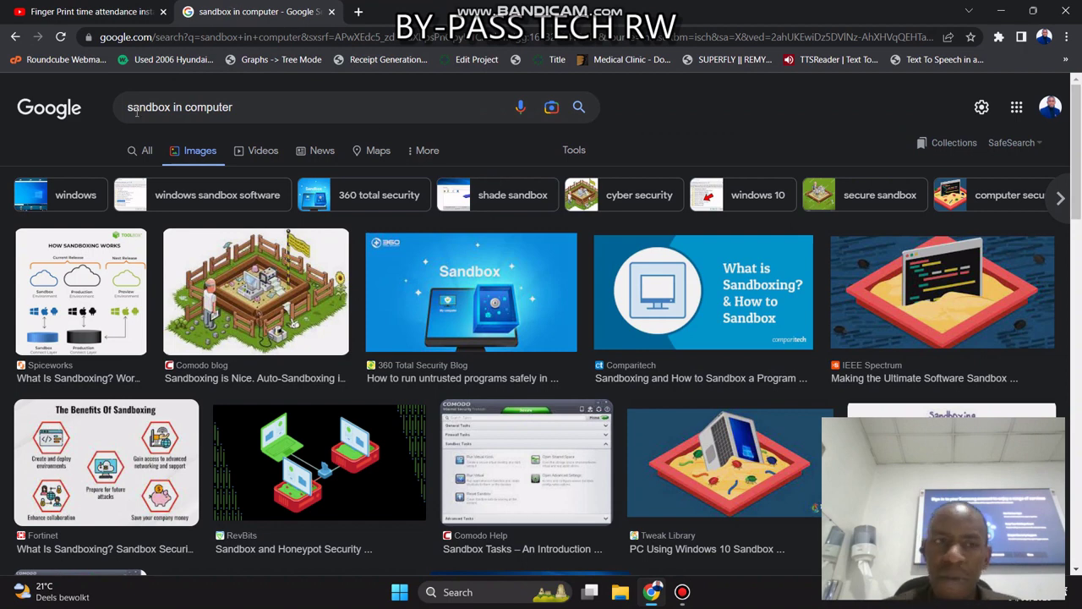
click(141, 154)
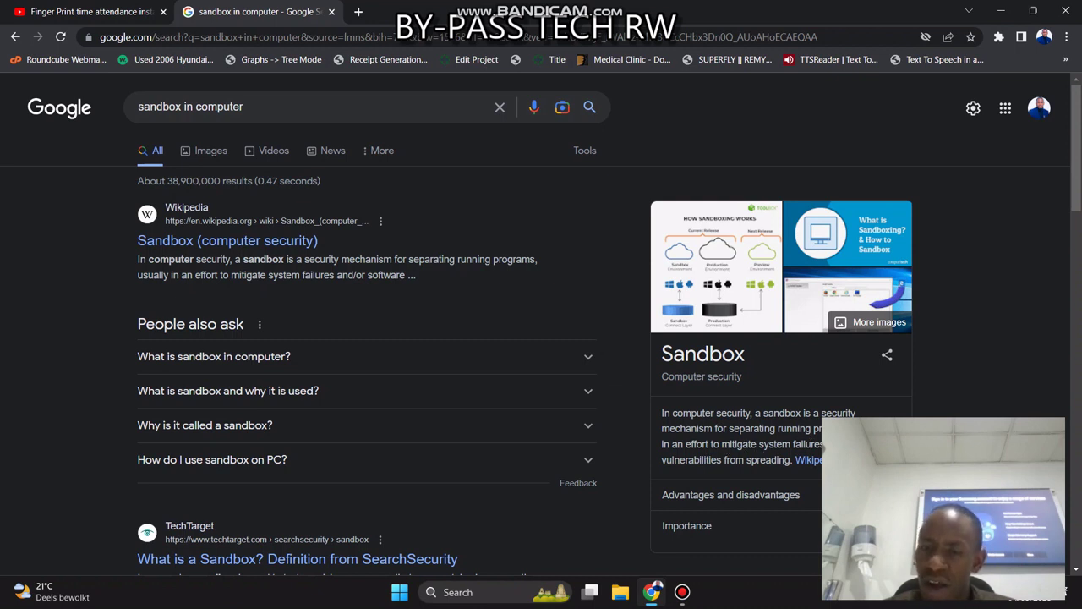
Step: Expand Importance in the Sandbox knowledge panel, read it, and return to the top
scroll(753, 447, down, 1)
click(753, 446)
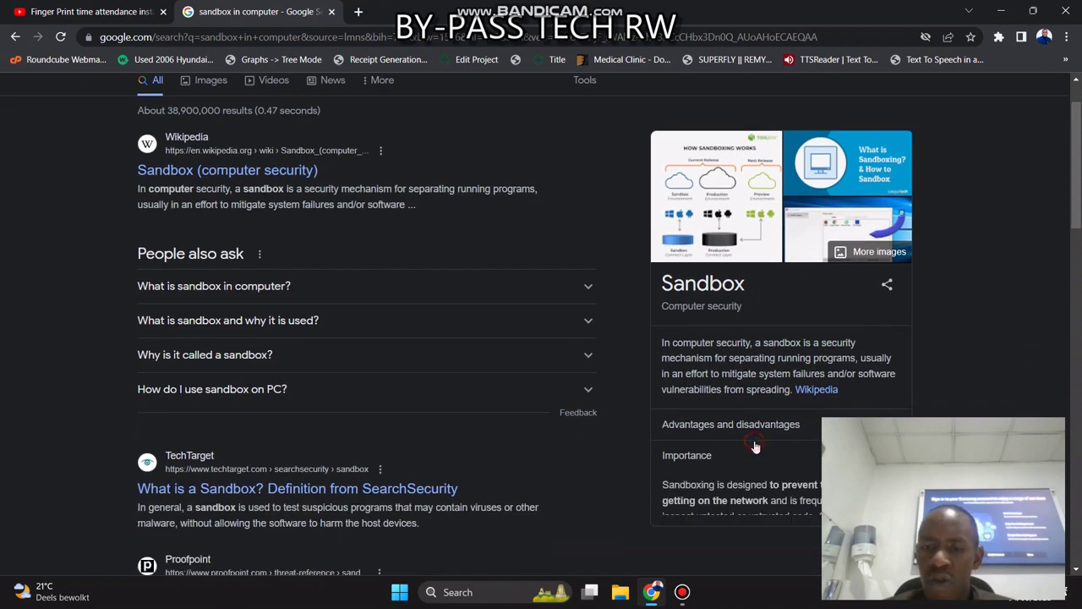
scroll(755, 441, down, 2)
scroll(754, 441, down, 1)
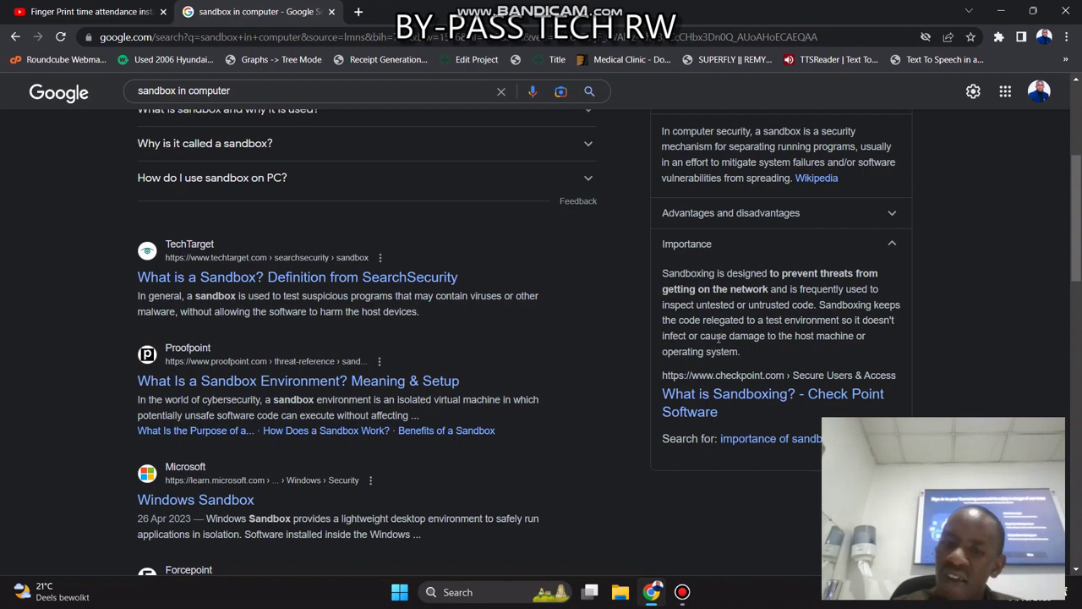
scroll(507, 313, up, 4)
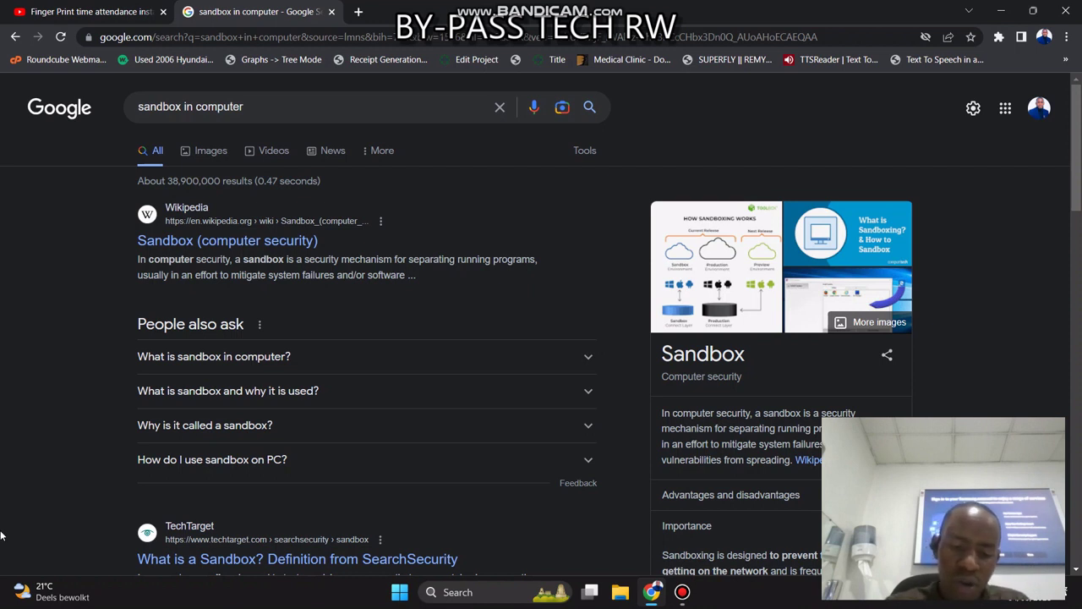
Step: Run optionalfeatures from the Run box to open the Windows Features list
key(super+r)
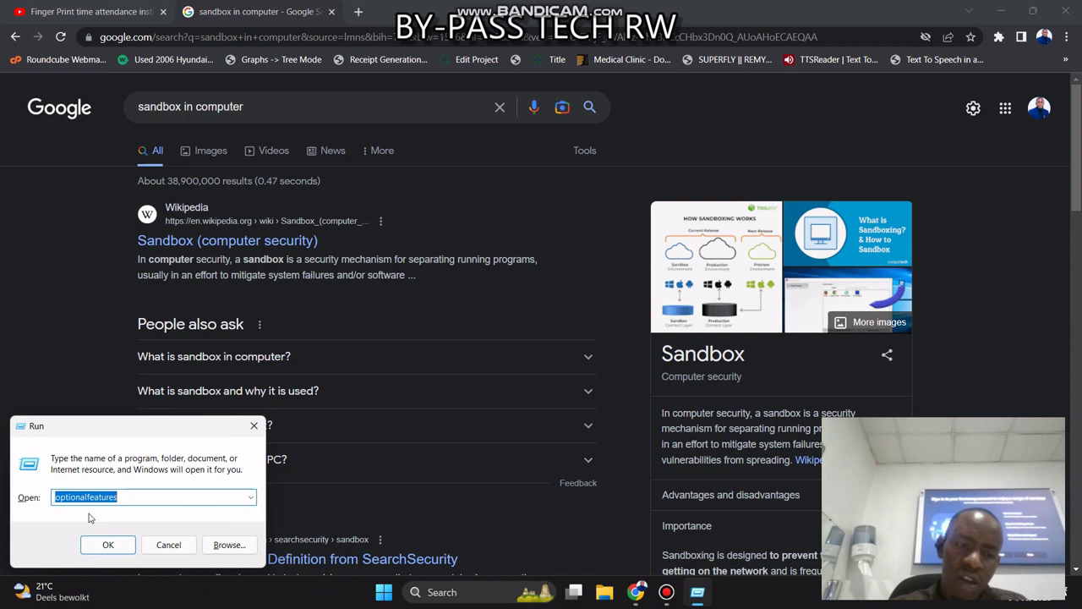
click(133, 497)
key(ctrl+a)
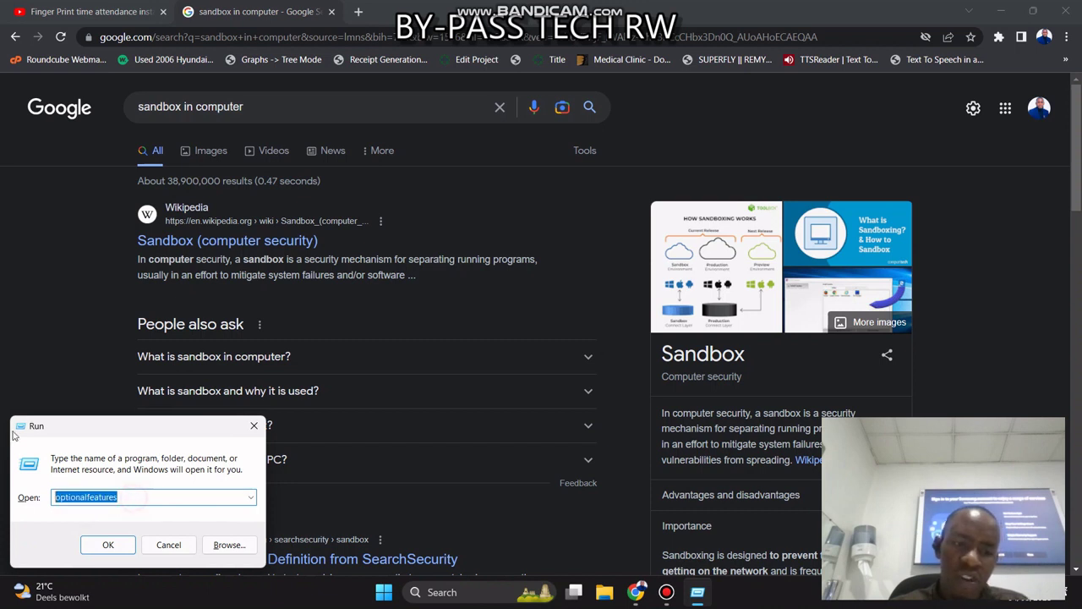
click(108, 544)
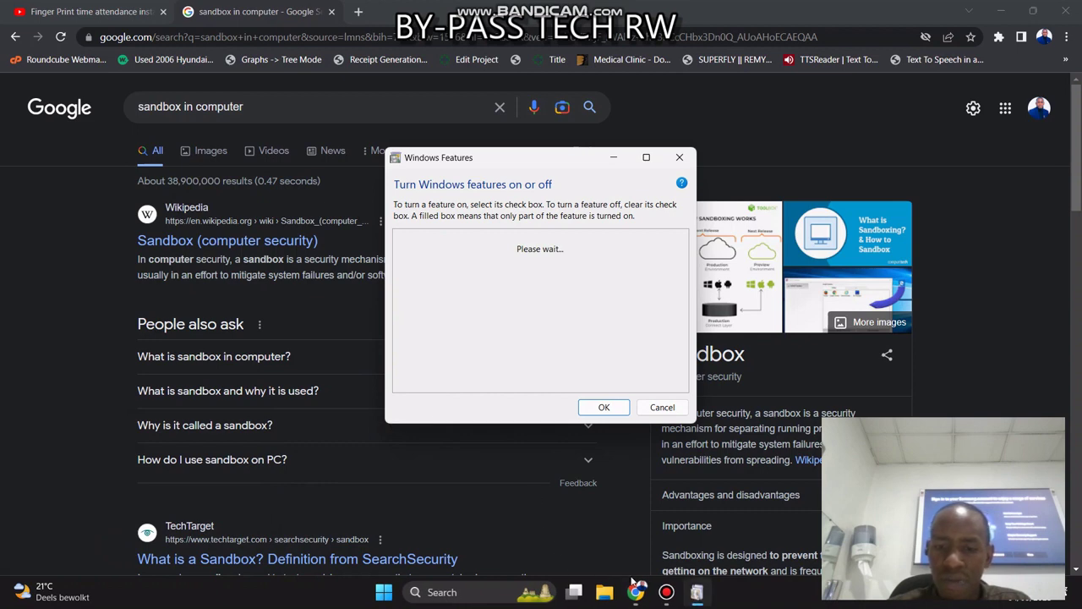
click(668, 593)
click(668, 595)
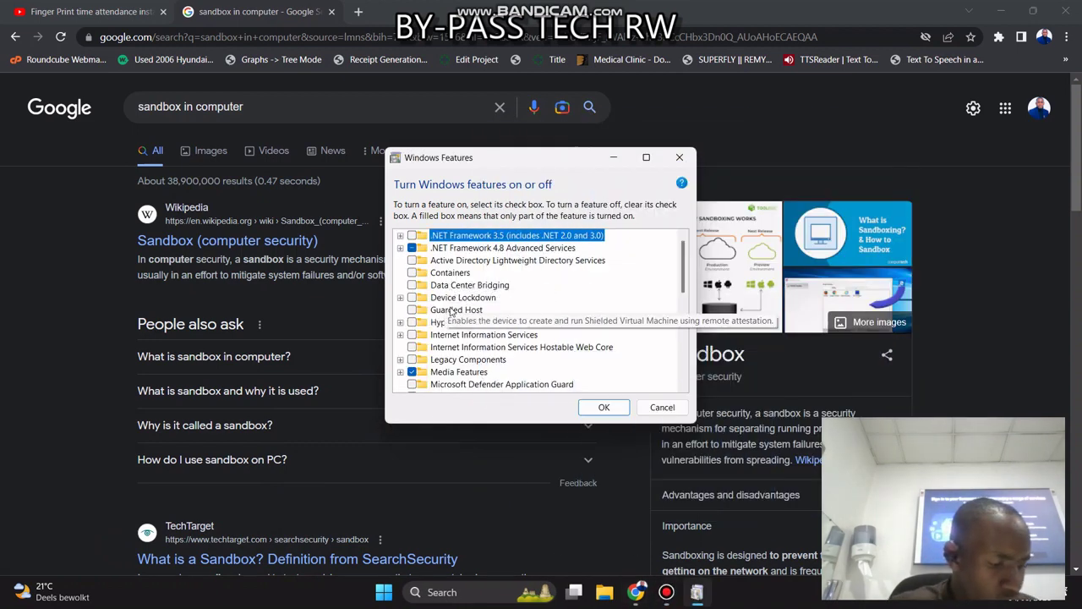
Step: Verify Virtual Machine Platform and Windows Sandbox are checked, then confirm with OK
click(458, 335)
key(v)
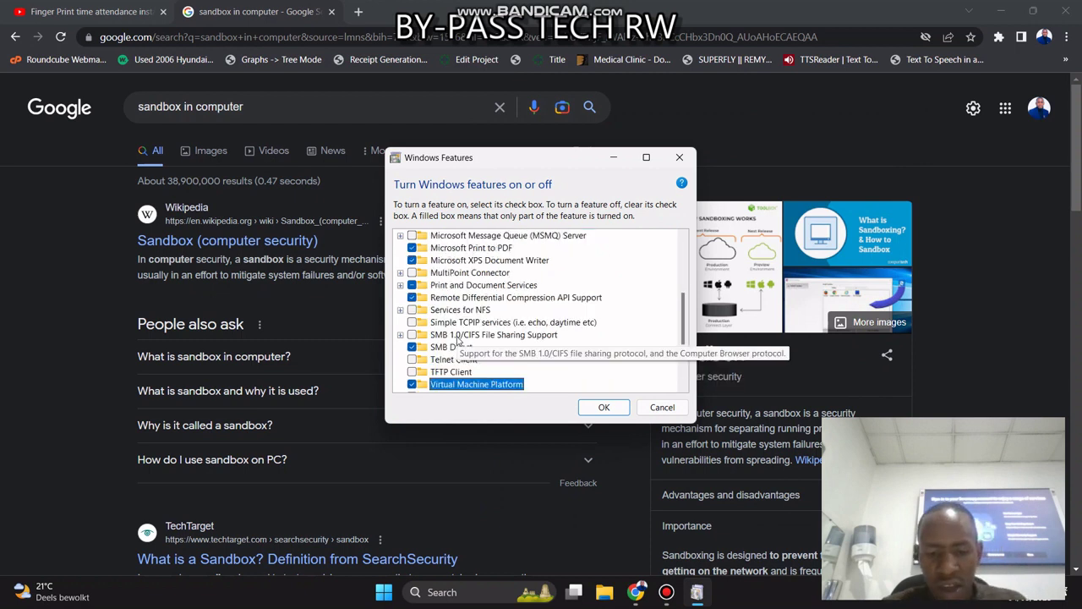
click(414, 379)
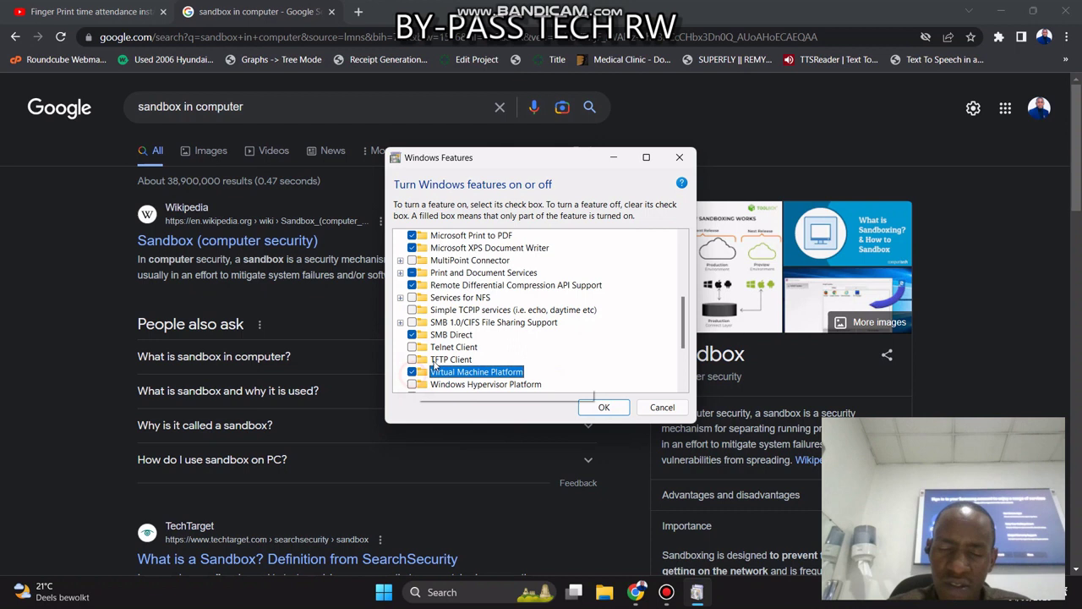
scroll(499, 345, down, 2)
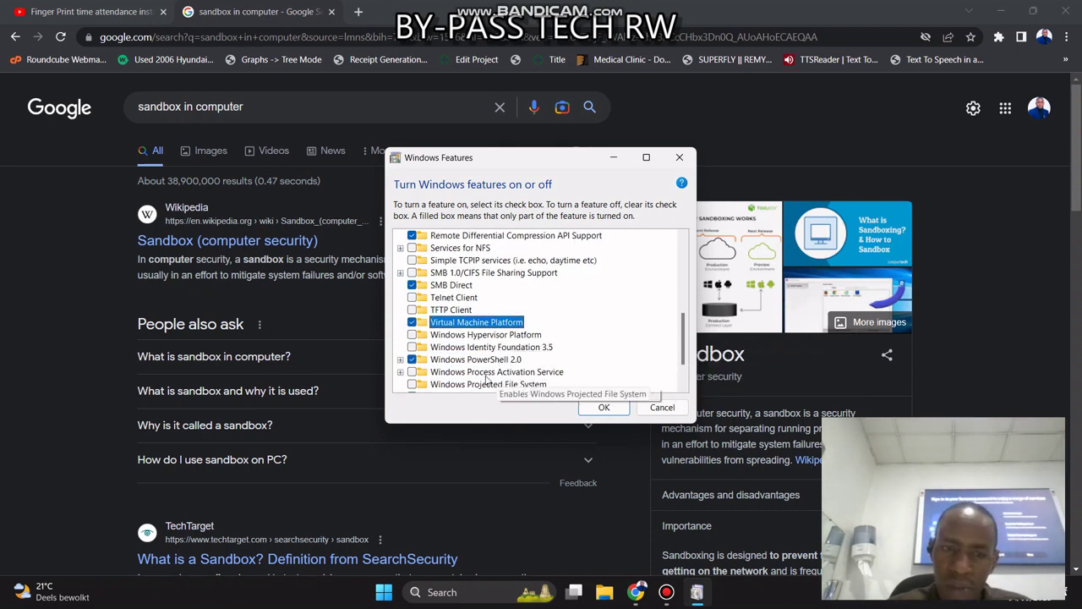
click(480, 373)
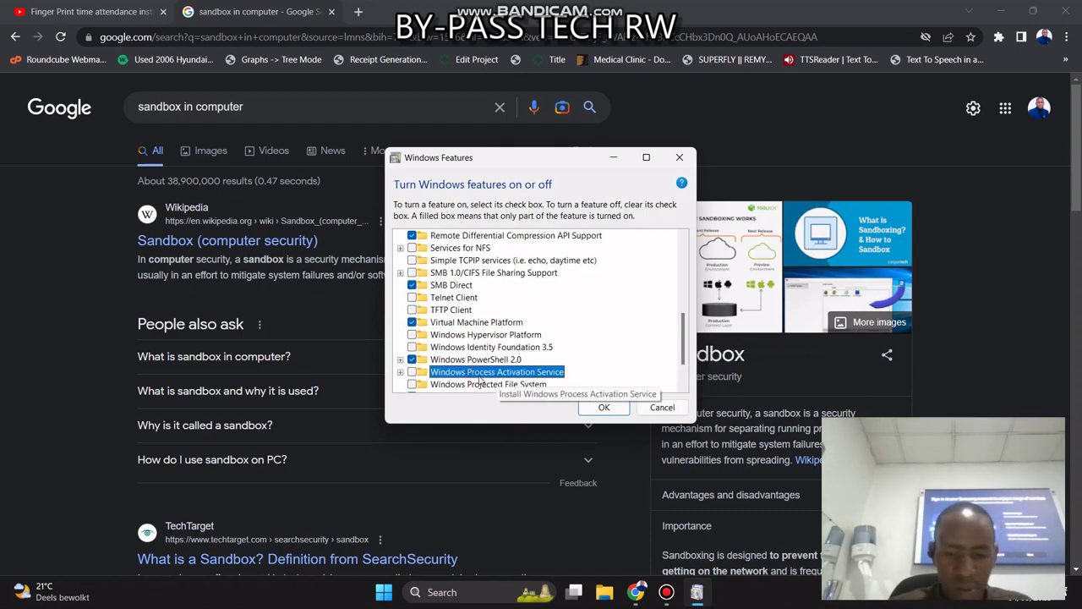
click(480, 382)
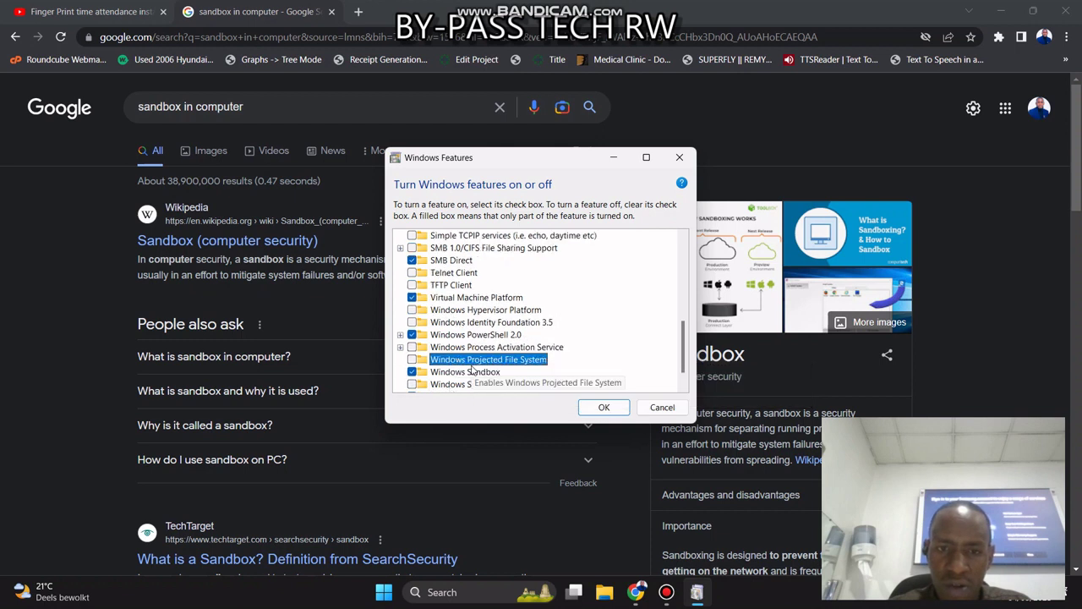
scroll(472, 369, down, 1)
click(457, 348)
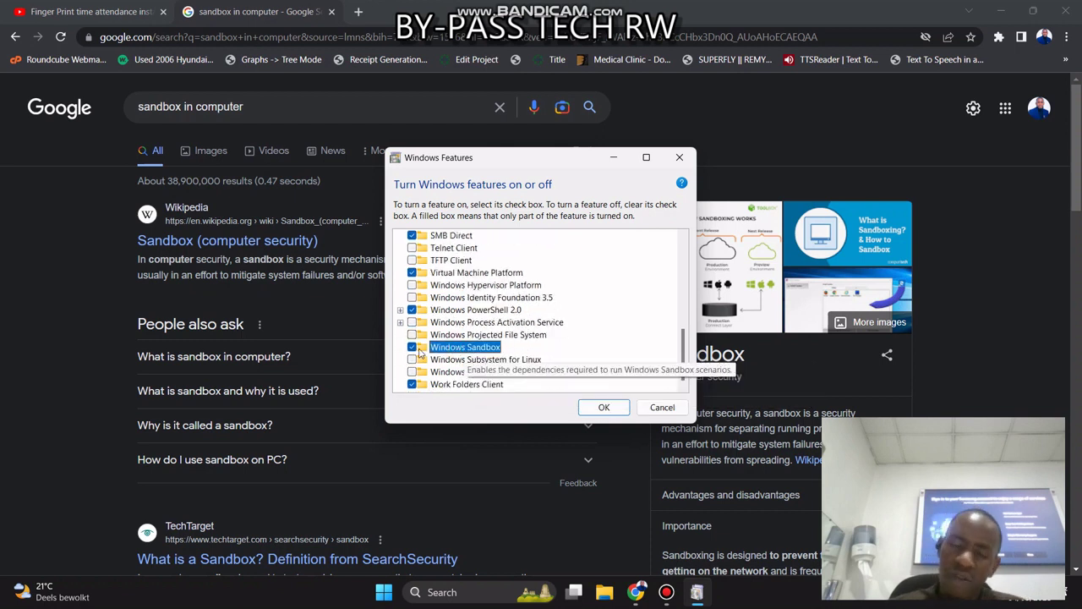
click(603, 407)
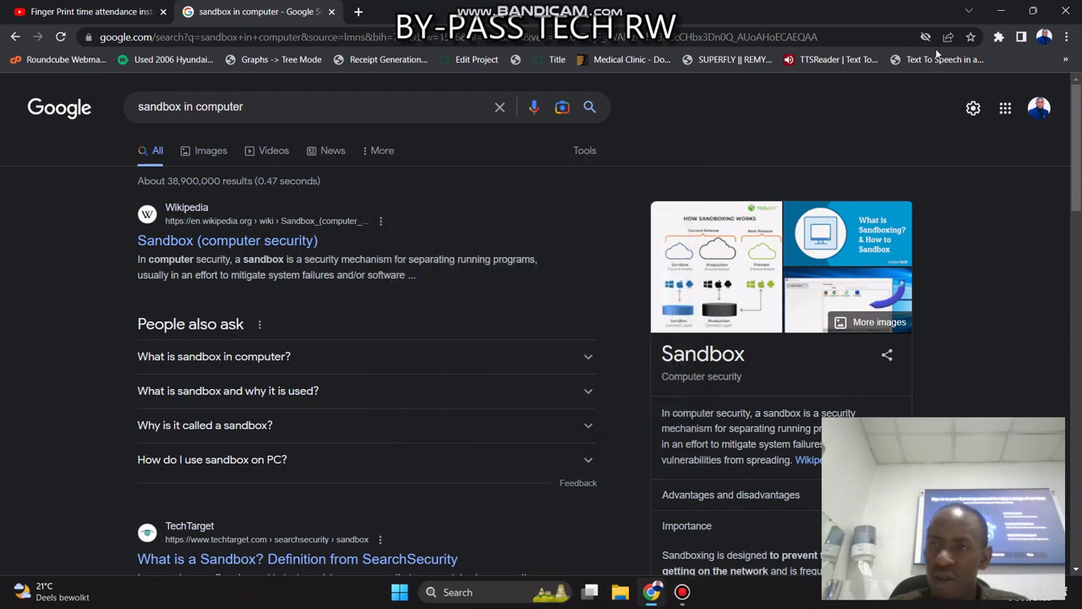
Step: Minimize Chrome and start Windows Sandbox from a Start search for 'sand'
click(1001, 11)
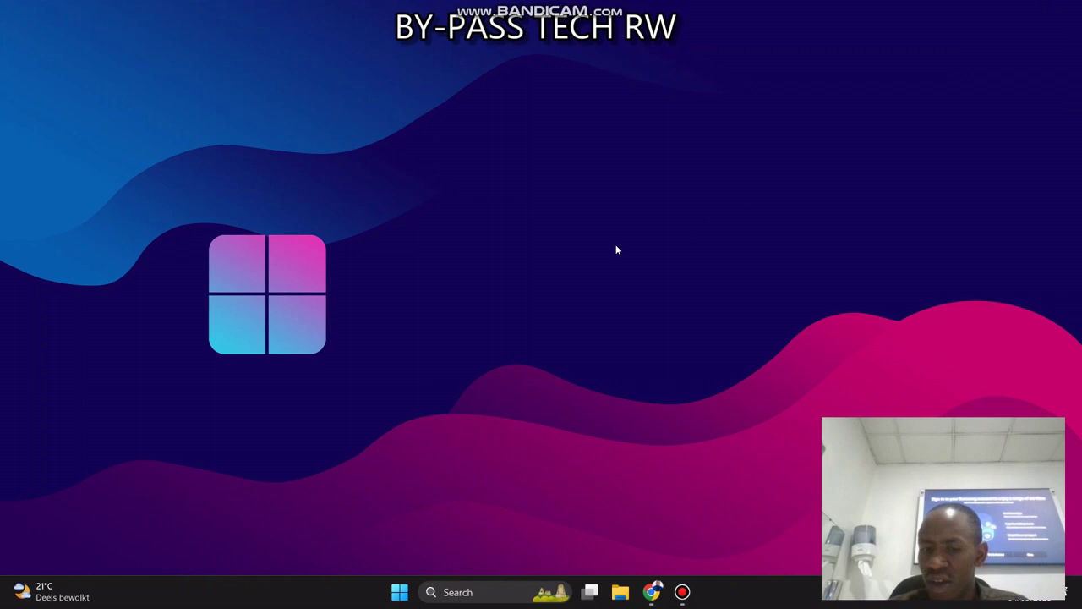
key(super)
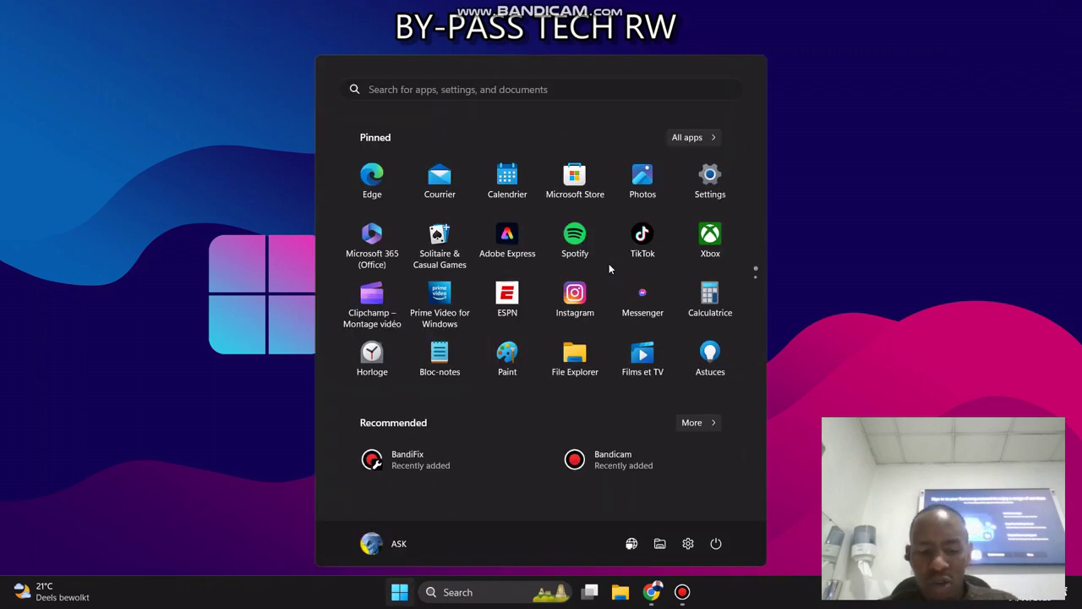
text(sand)
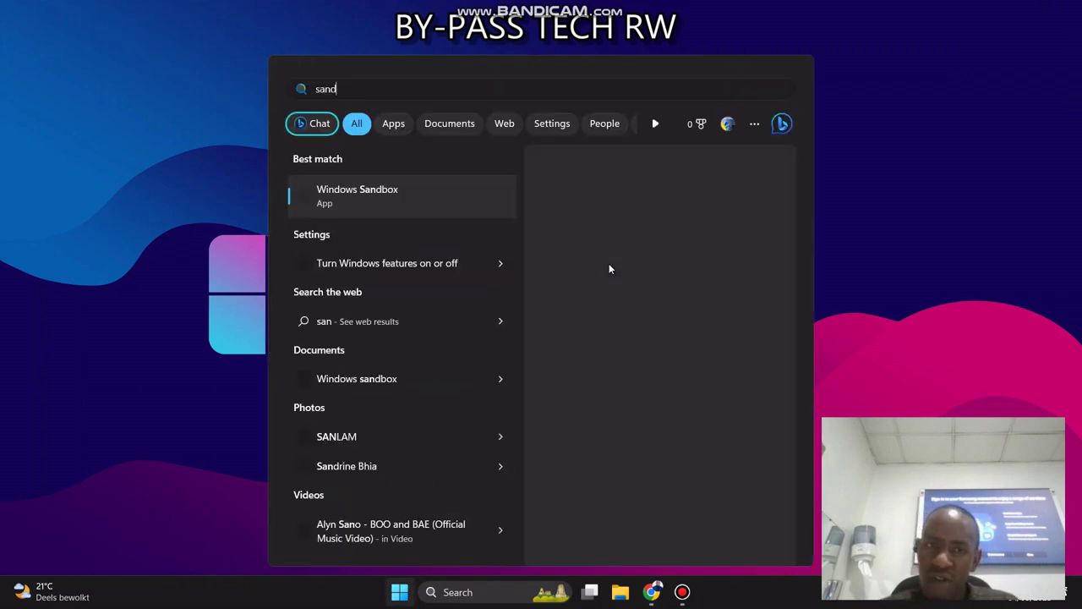
click(327, 203)
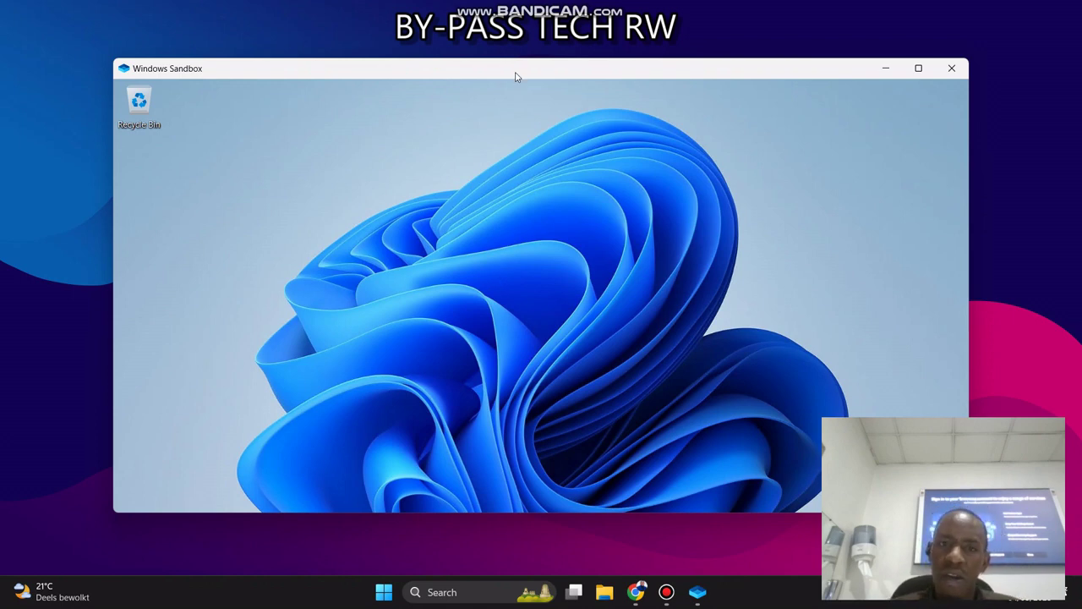
Step: Open Microsoft Edge from the sandbox's own Start menu search
drag(516, 69, 402, 12)
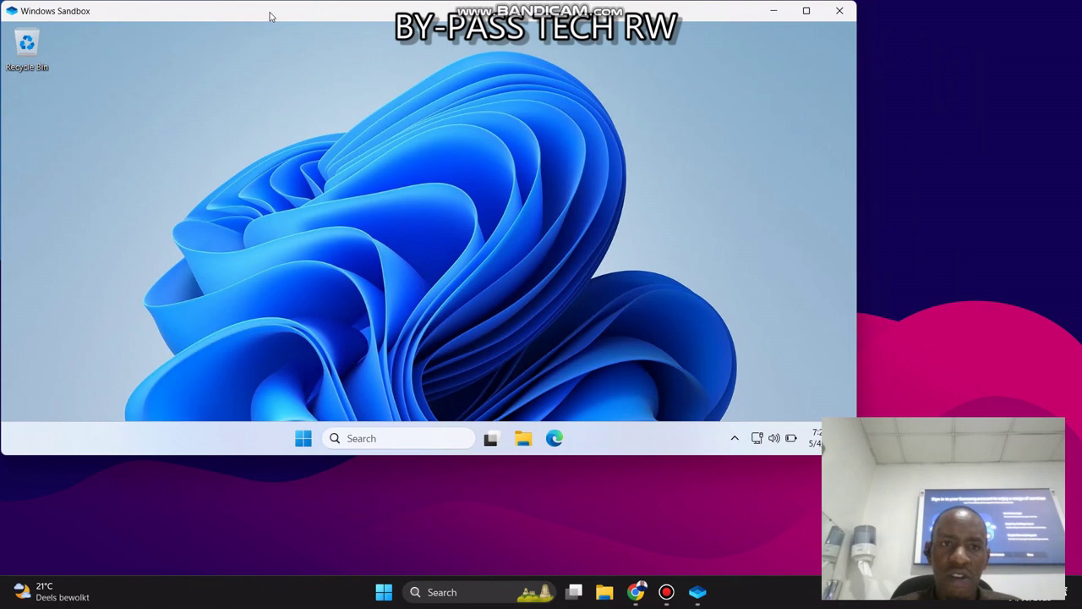
drag(271, 17, 425, 53)
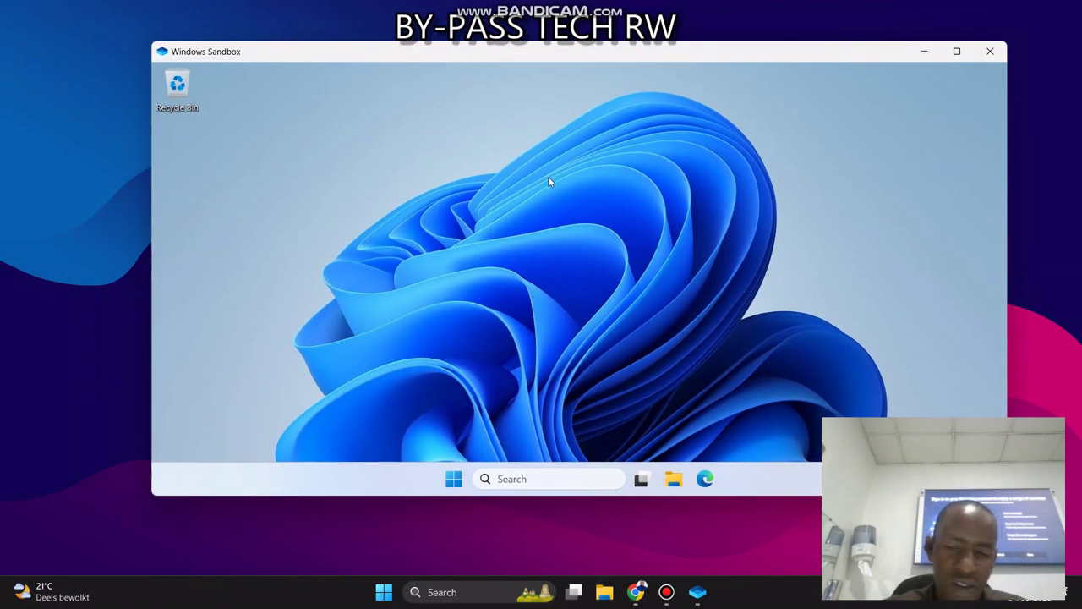
click(453, 490)
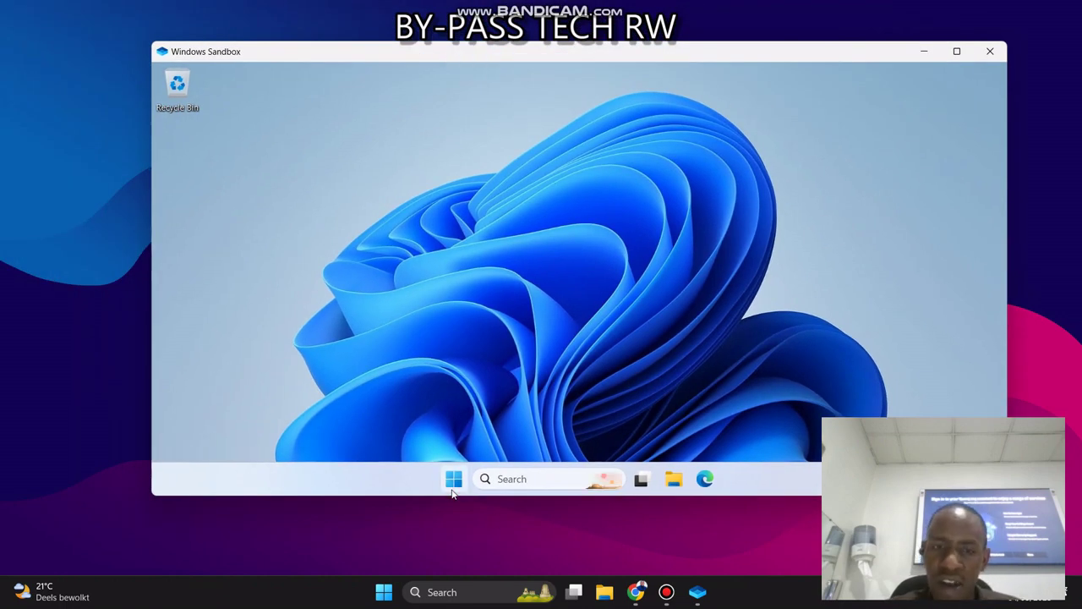
click(444, 105)
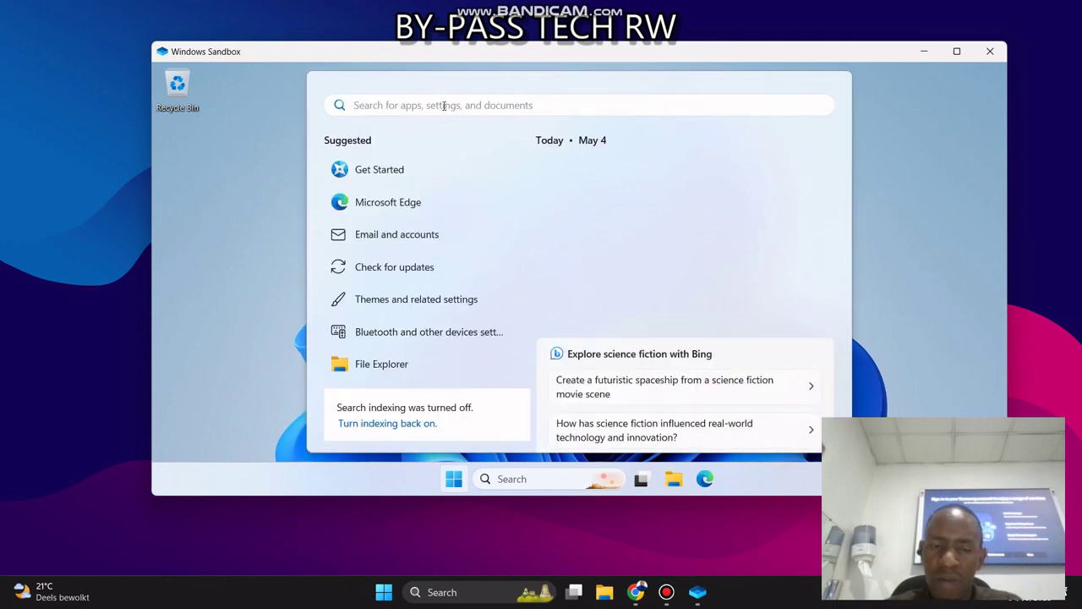
click(411, 201)
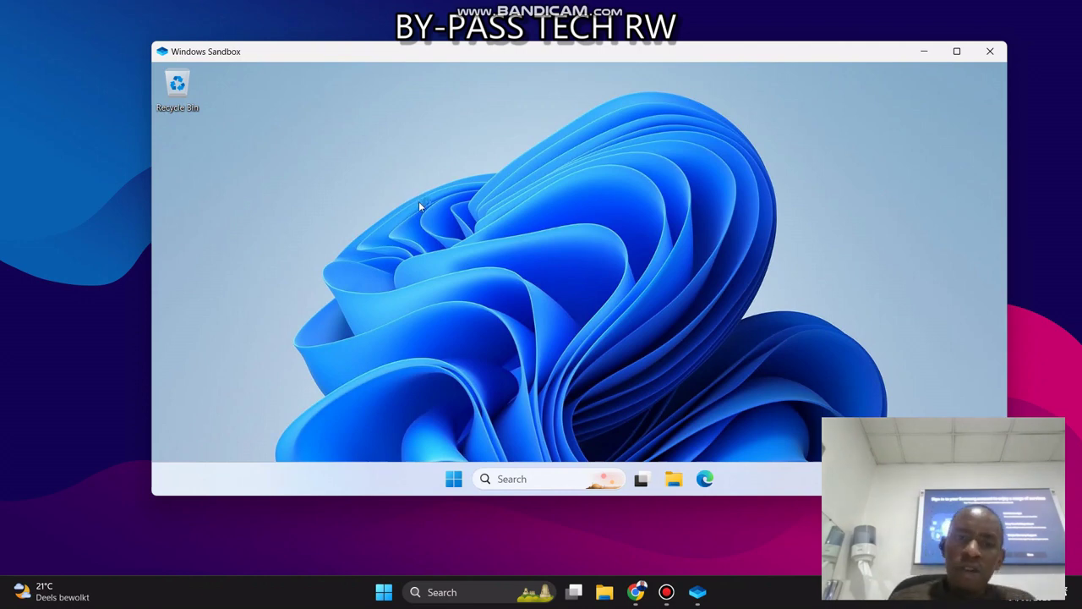
click(383, 592)
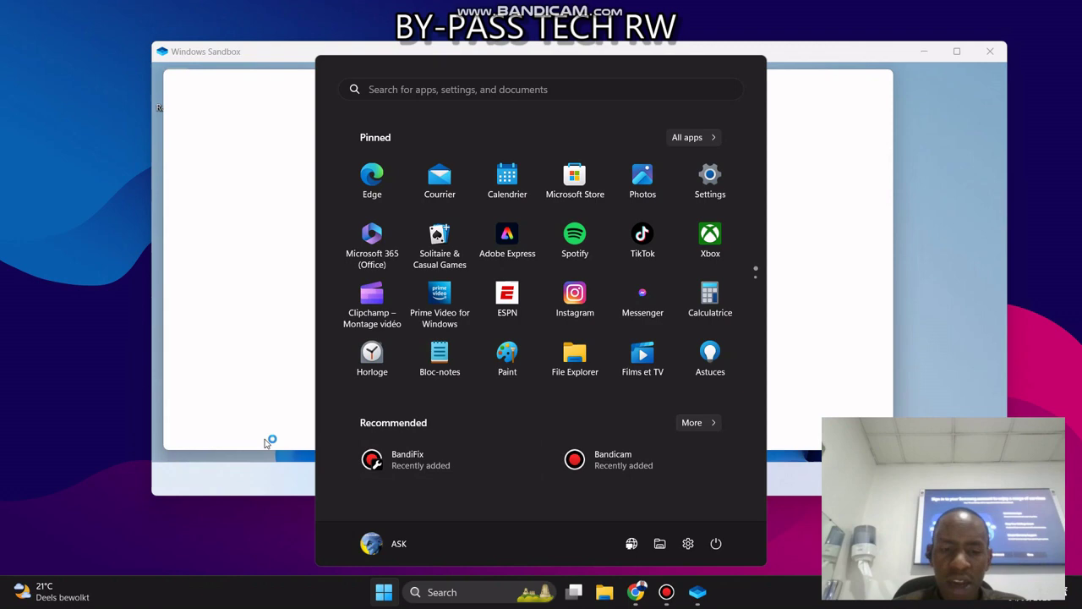
Step: Dismiss the host Start menu and move the Sandbox window lower
click(385, 593)
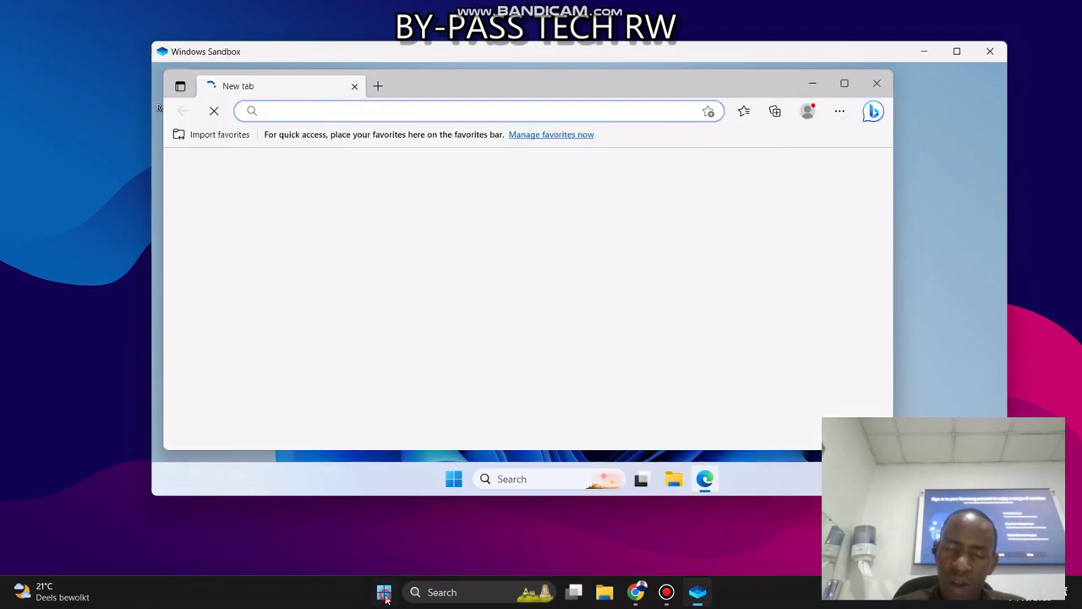
click(386, 593)
click(385, 593)
click(385, 595)
click(385, 594)
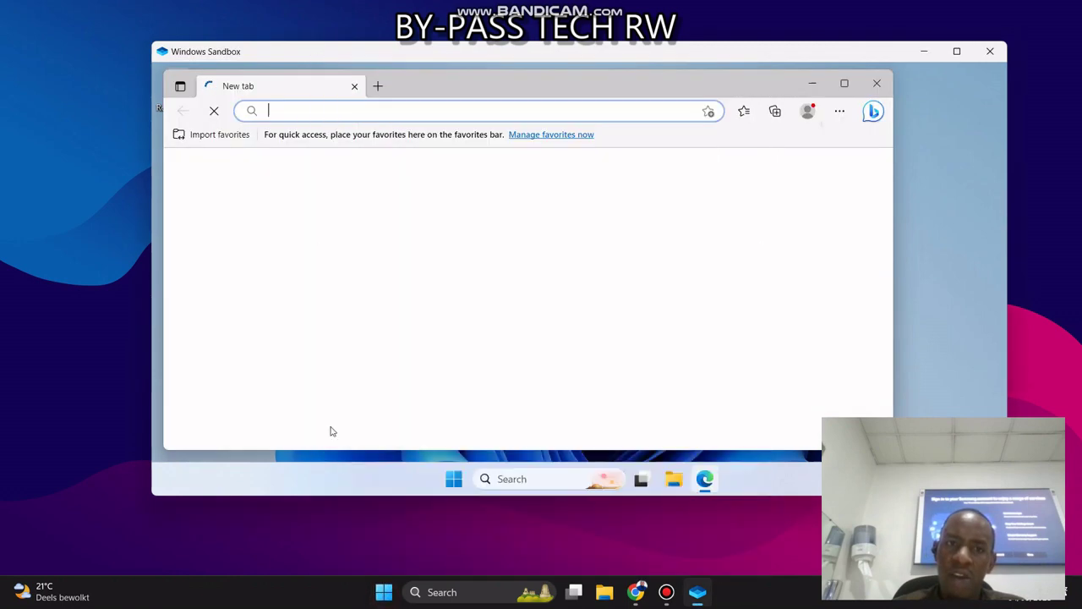
drag(494, 59, 470, 95)
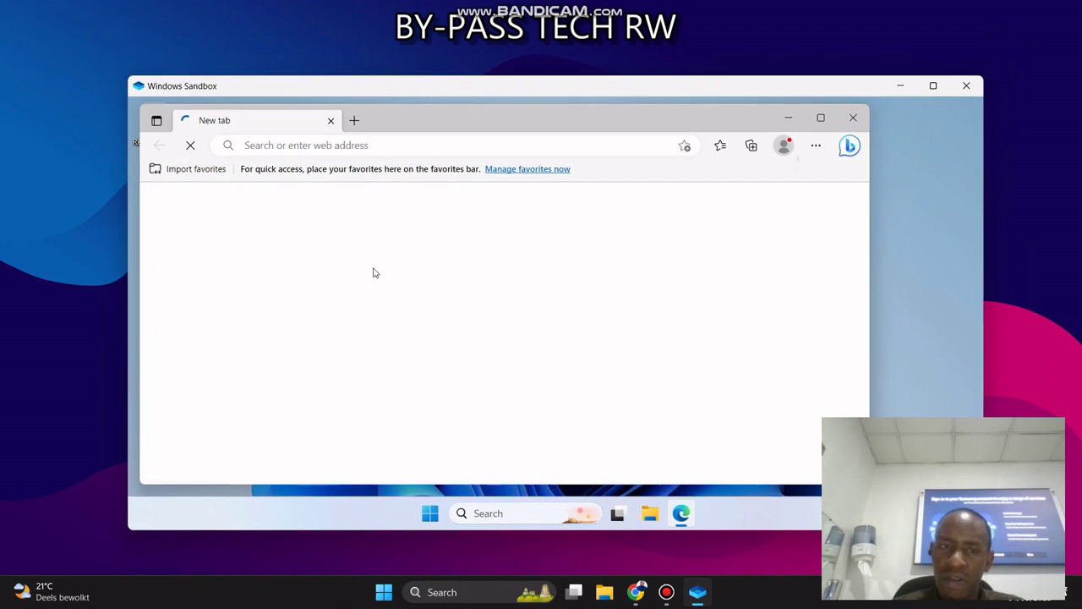
Step: Load youtube.com in the sandbox's Edge and focus YouTube's search field
click(296, 144)
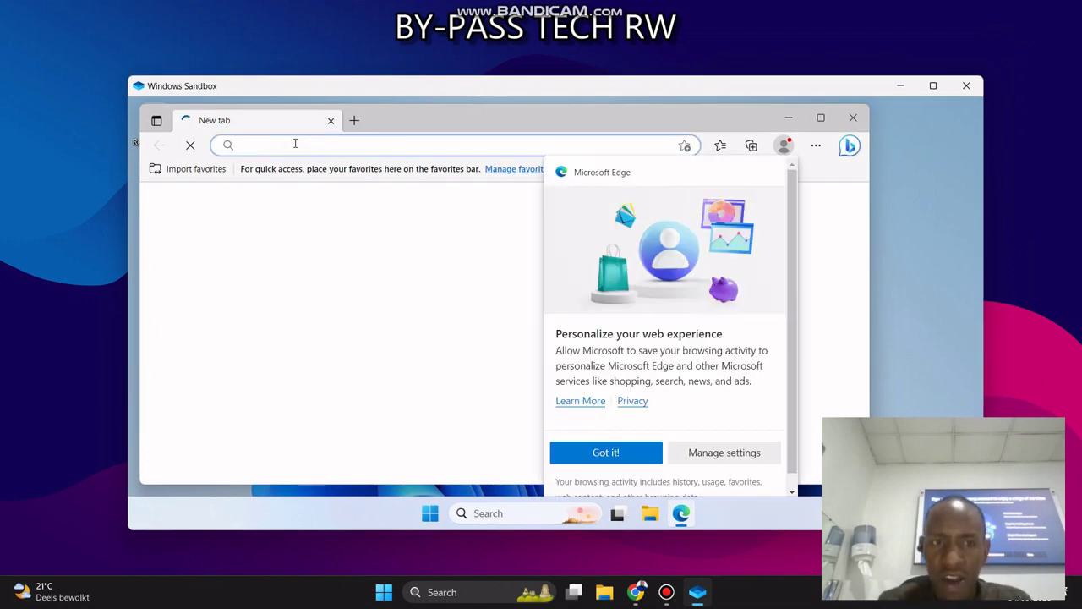
text(youtube)
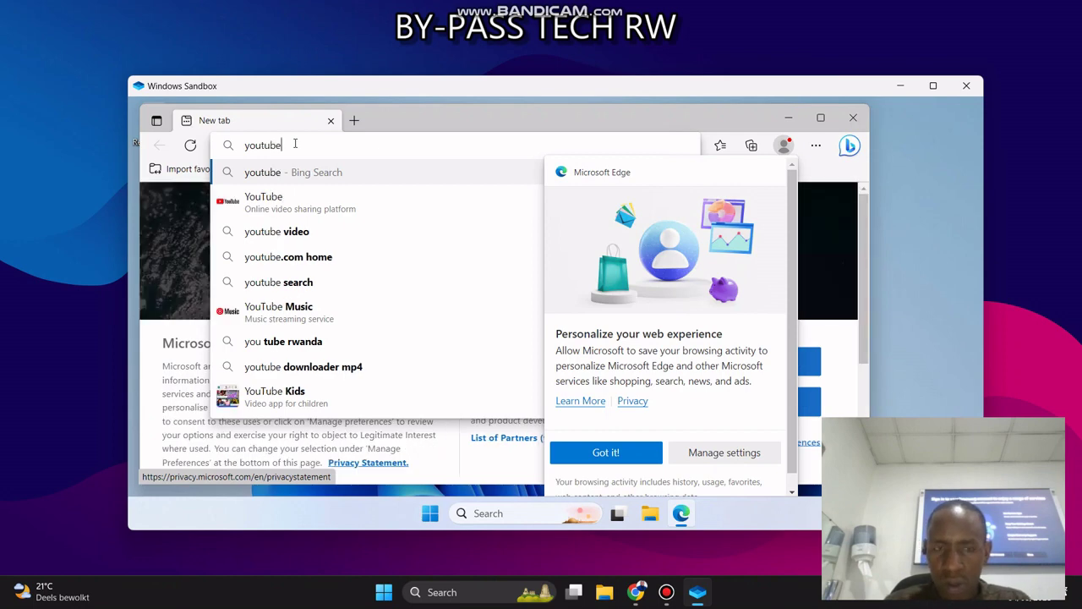
text(.com)
key(Return)
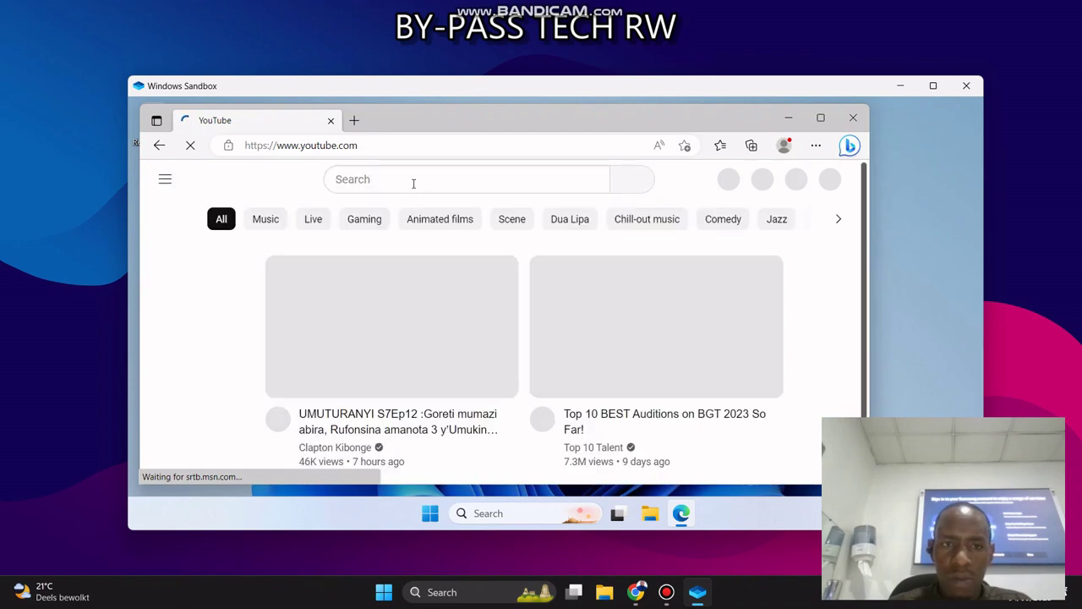
click(414, 180)
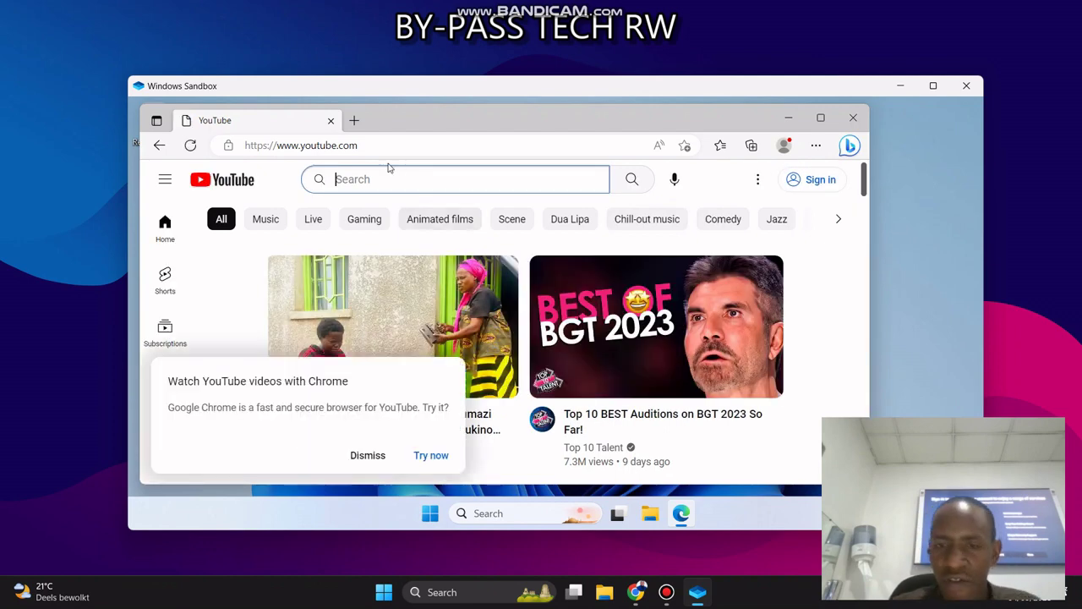
drag(417, 122, 473, 129)
key(super)
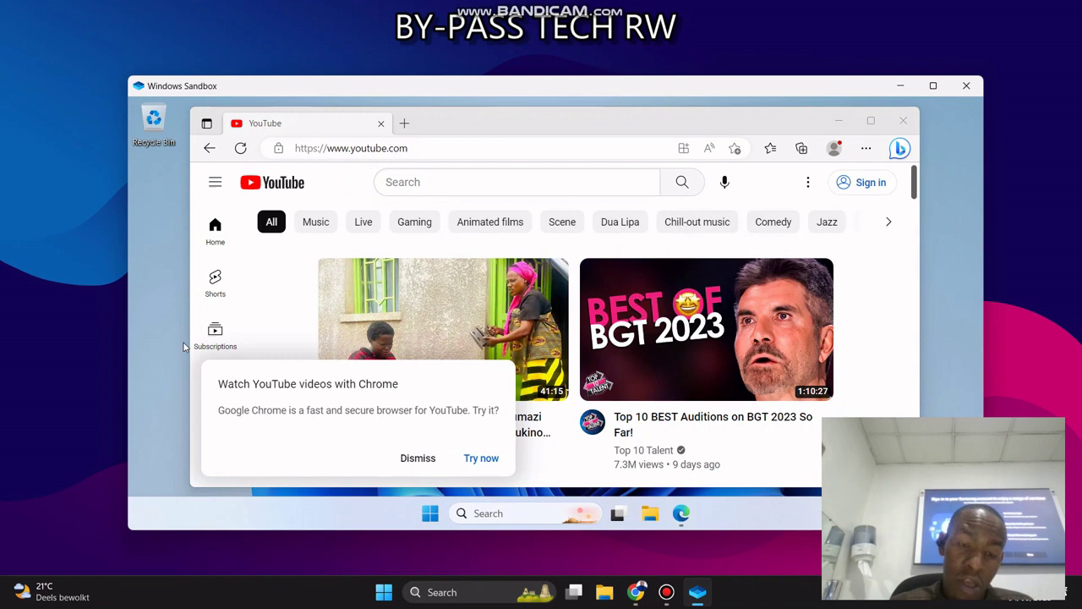
Step: Open the sandbox's About page via a 'name' search and check its 4.00 GB RAM
text(name)
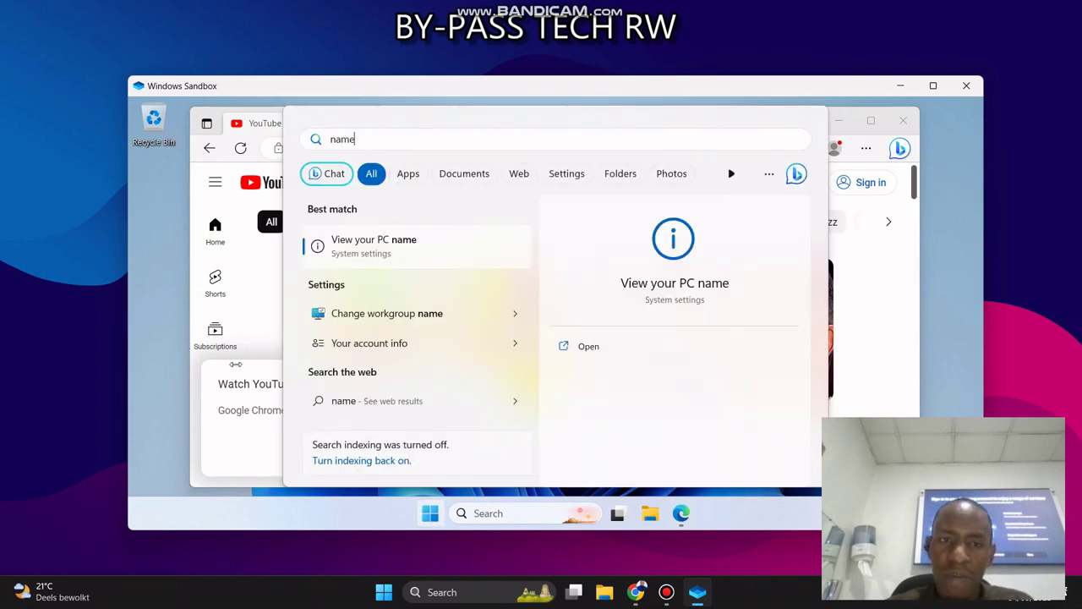
click(364, 241)
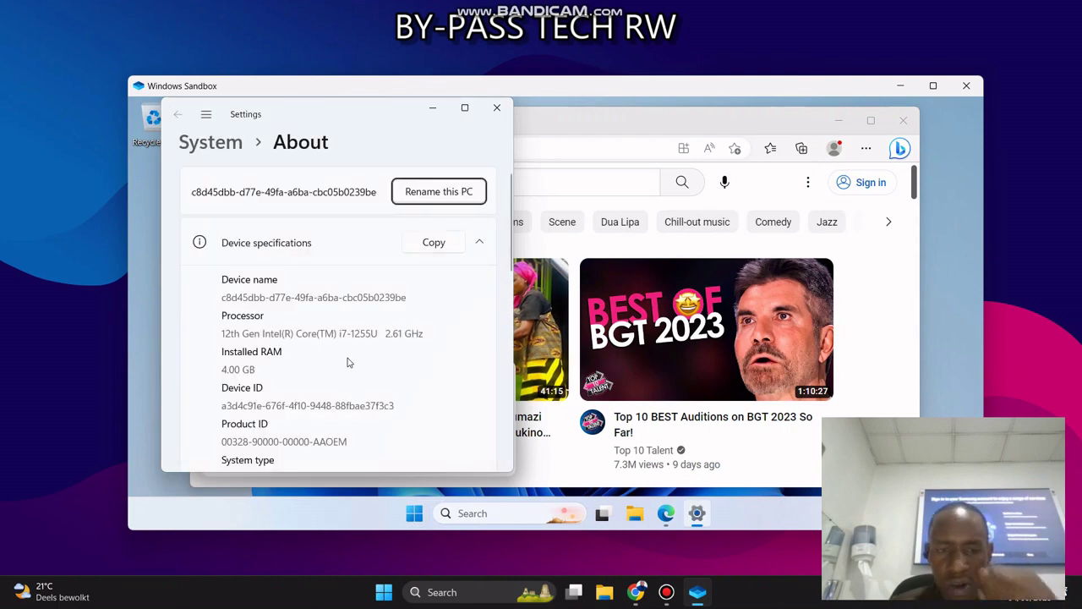
scroll(347, 362, down, 1)
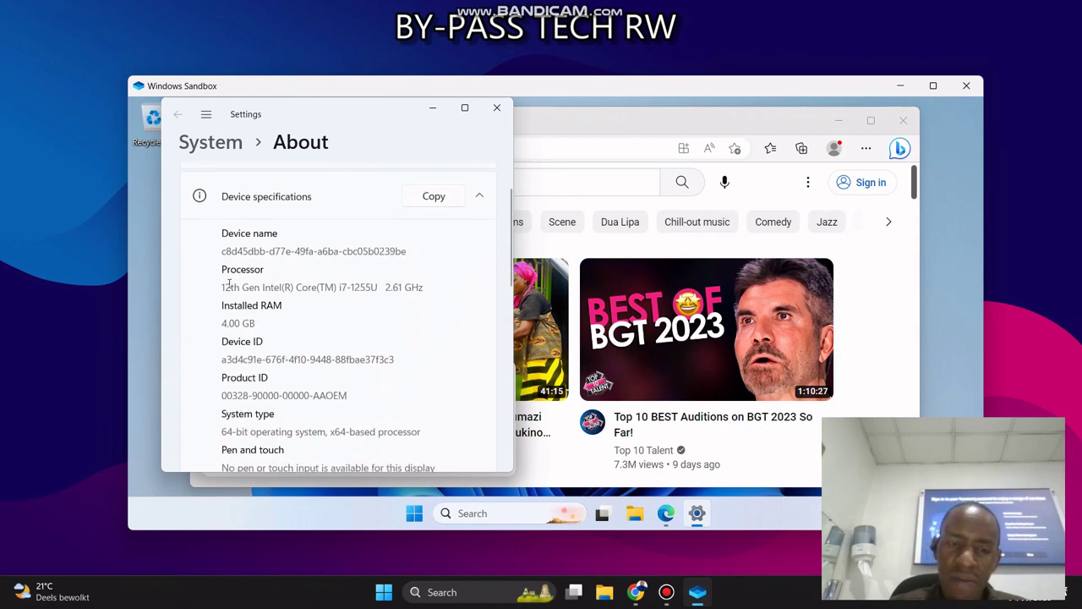
drag(262, 323, 222, 324)
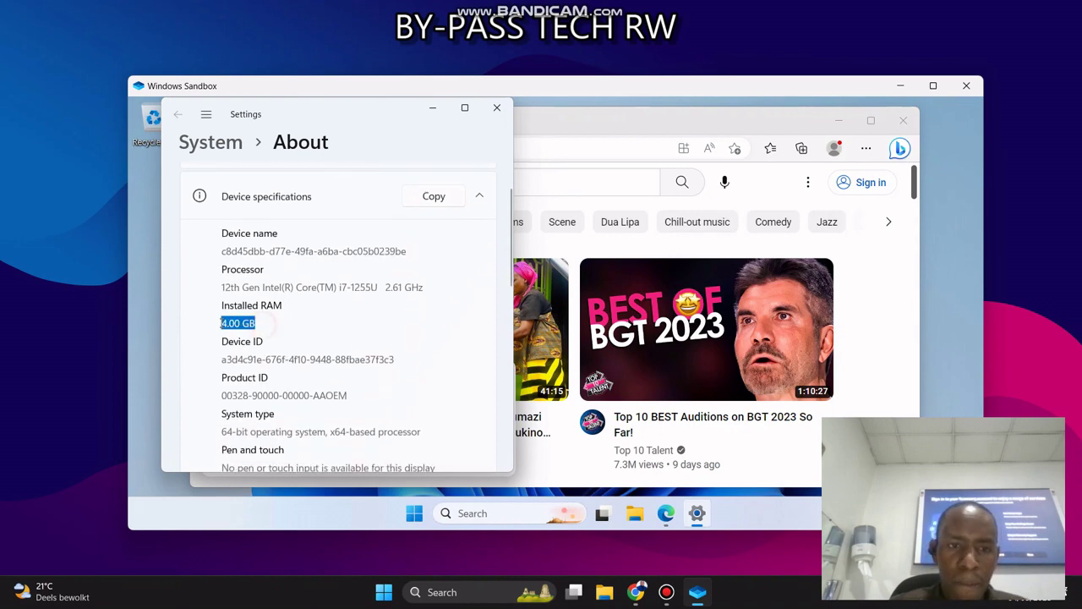
click(273, 326)
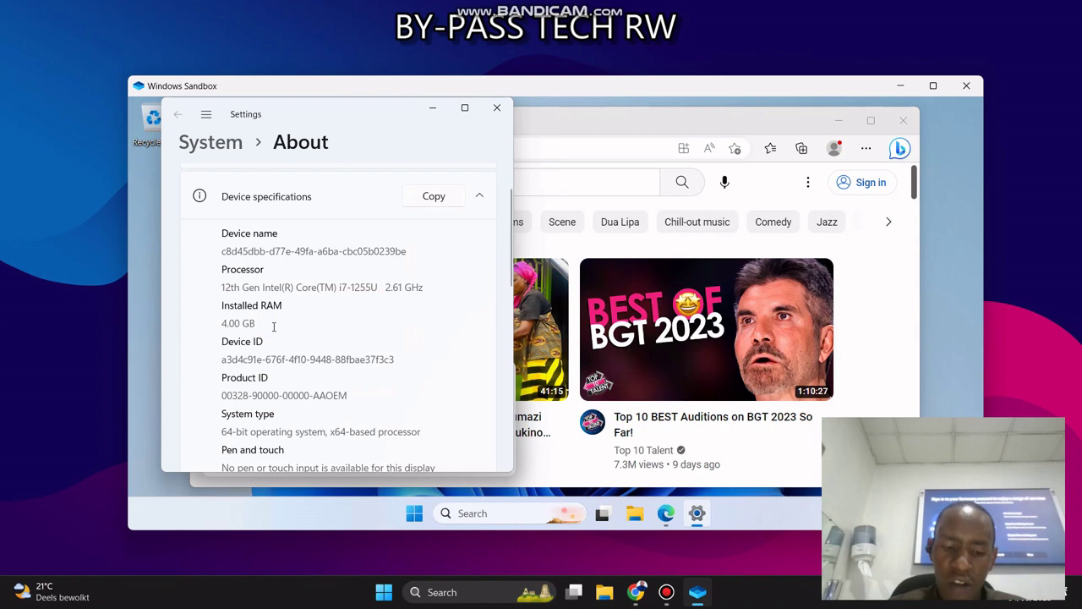
key(super)
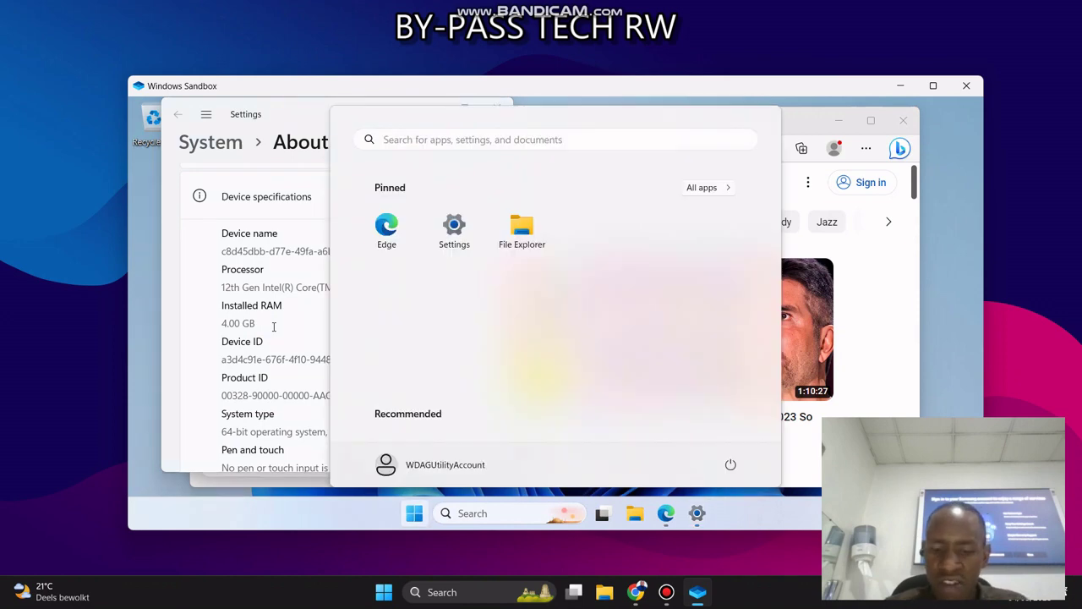
text(name)
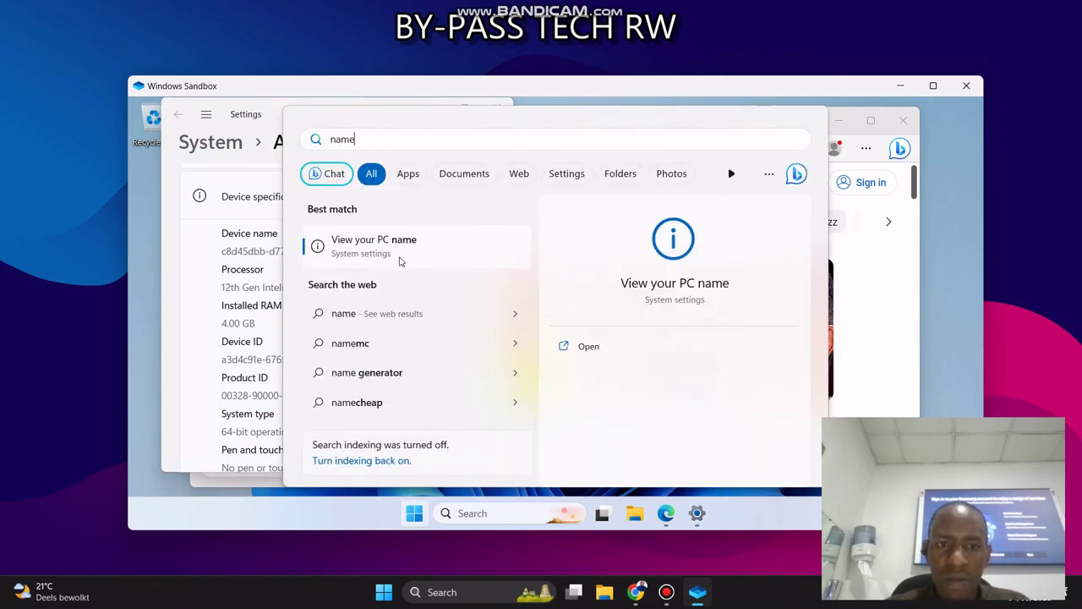
click(399, 253)
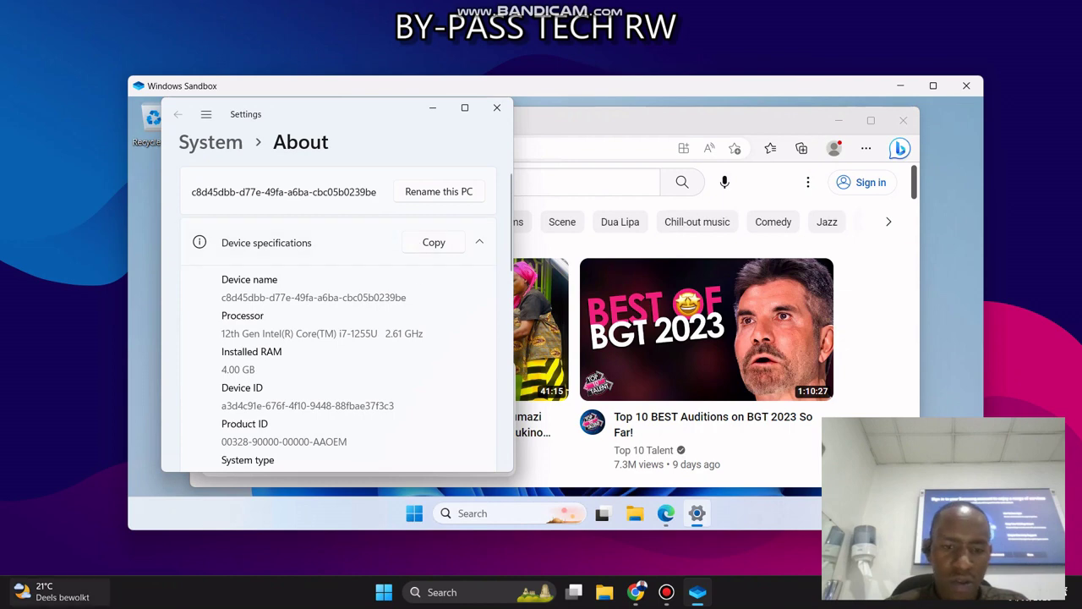
click(384, 592)
Step: View the host PC's About page showing 8.00 GB RAM, then minimize it
text(nam)
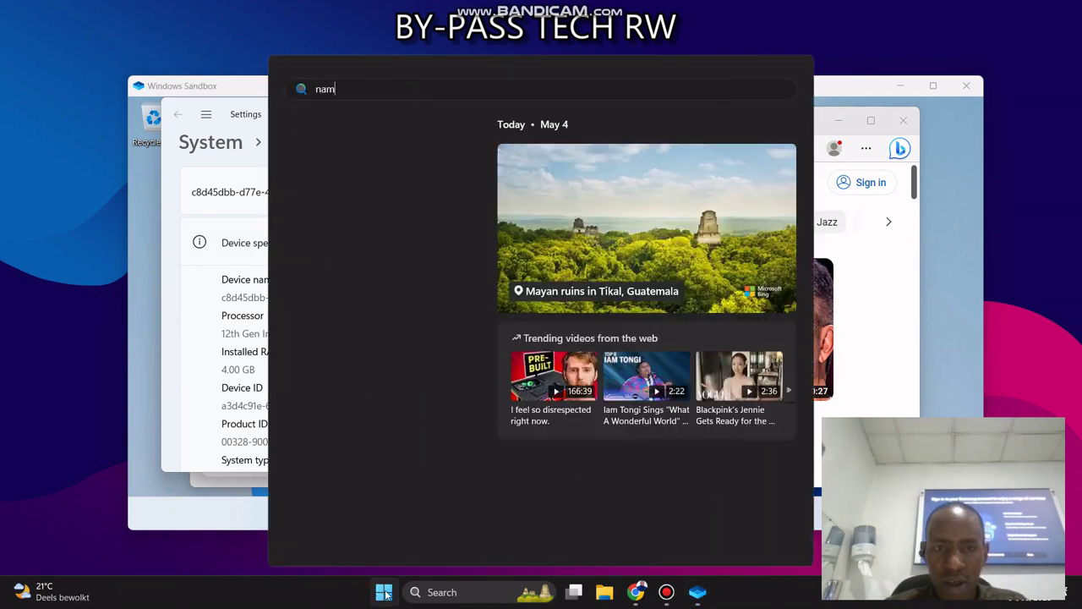
text(e)
key(Return)
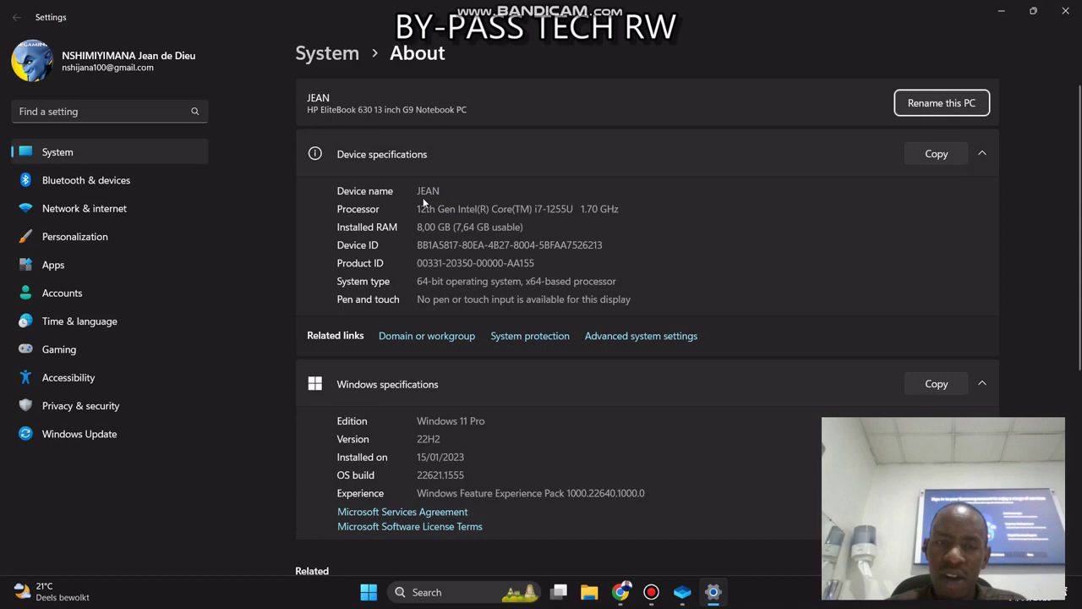
scroll(601, 292, down, 4)
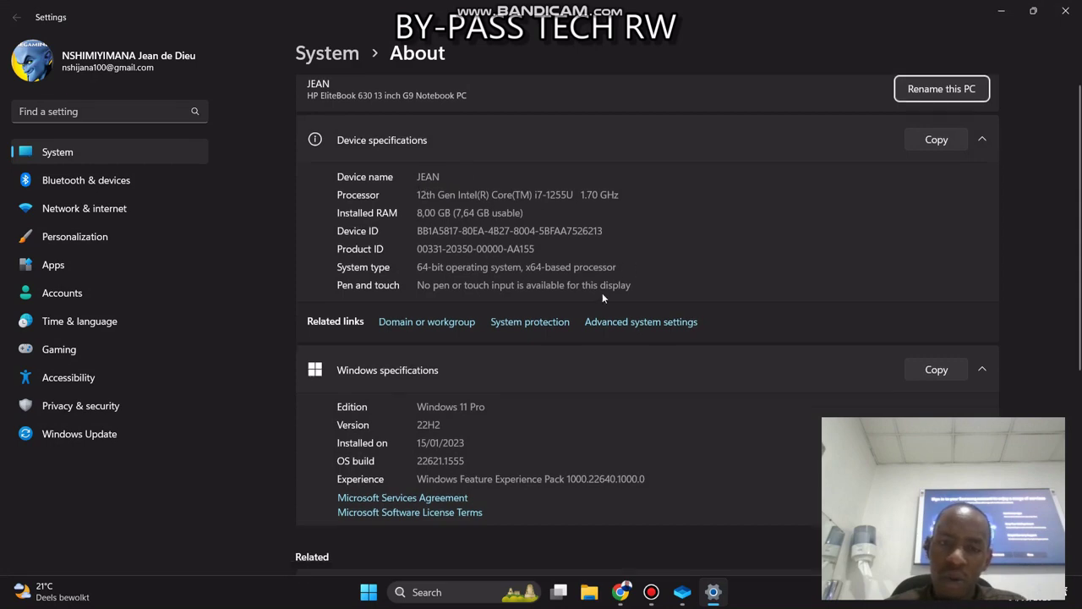
scroll(558, 297, up, 5)
click(1001, 11)
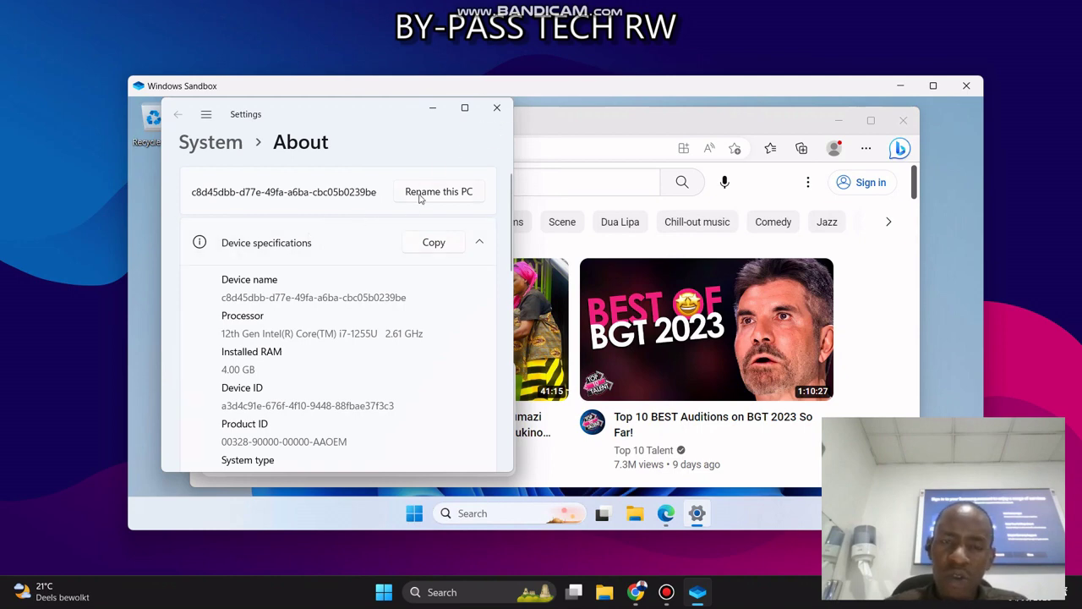
Step: Close the sandbox's About settings window and the YouTube Edge window
click(371, 192)
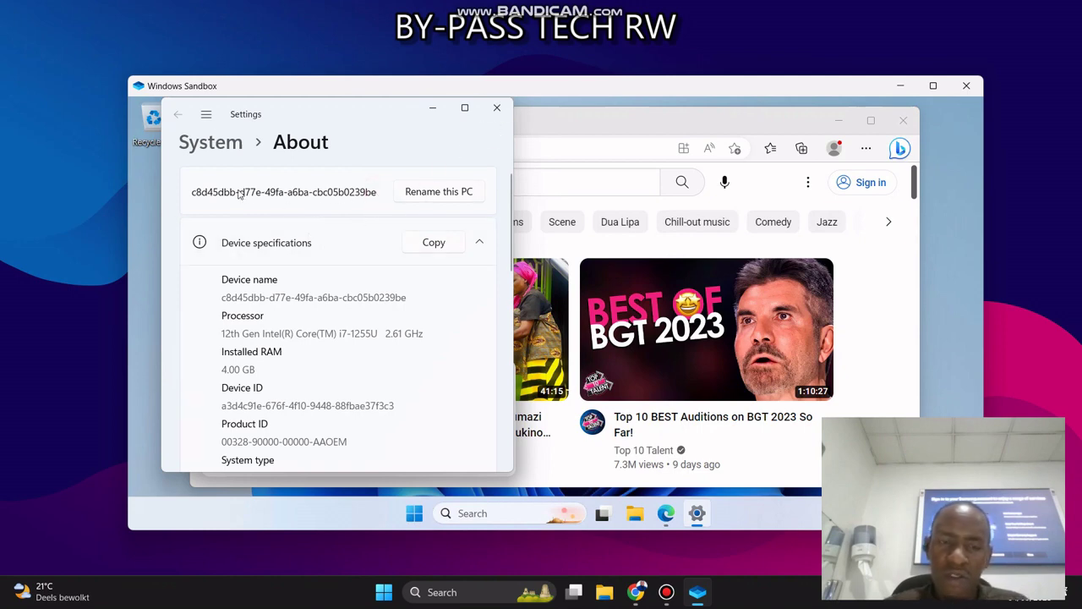
click(192, 196)
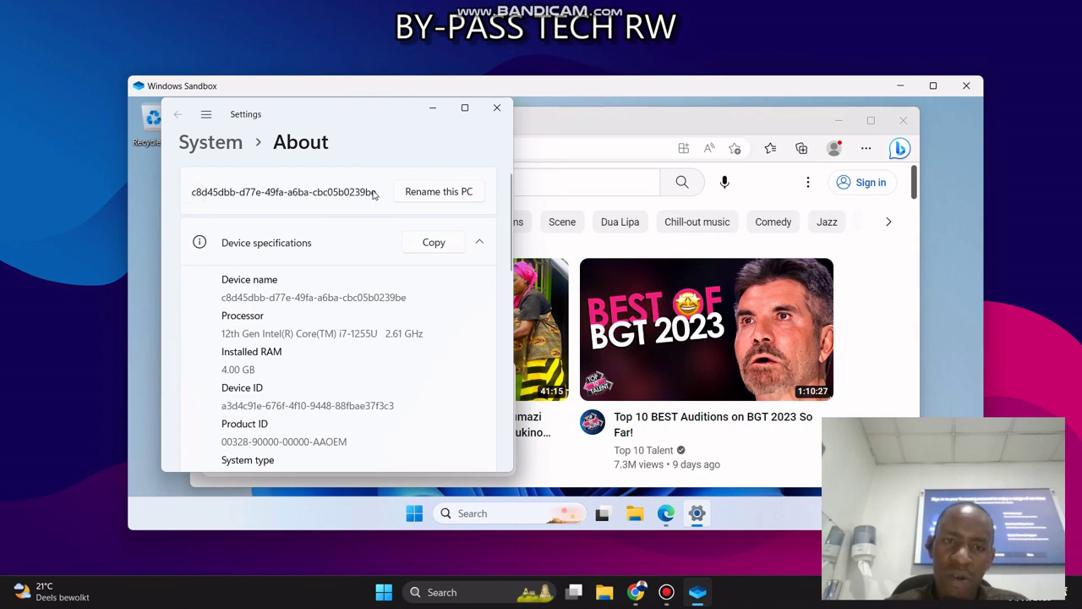
click(496, 111)
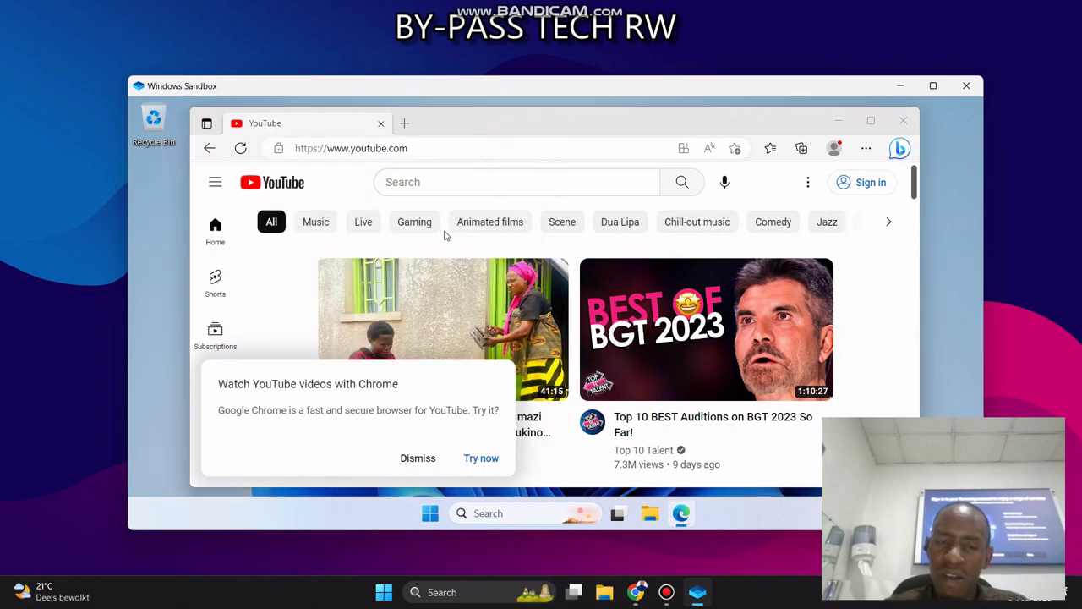
click(870, 120)
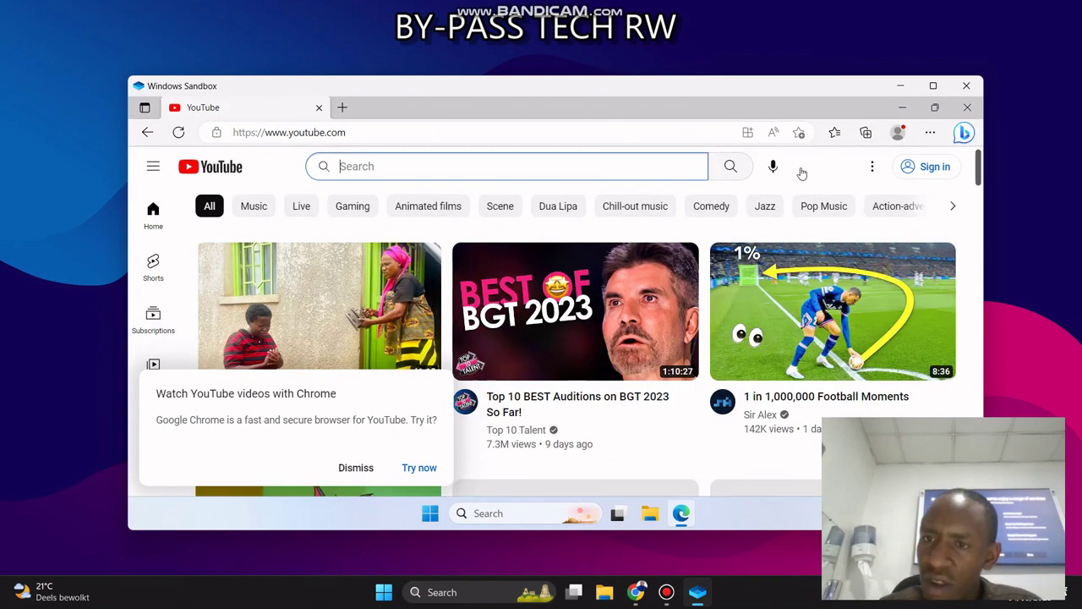
click(934, 108)
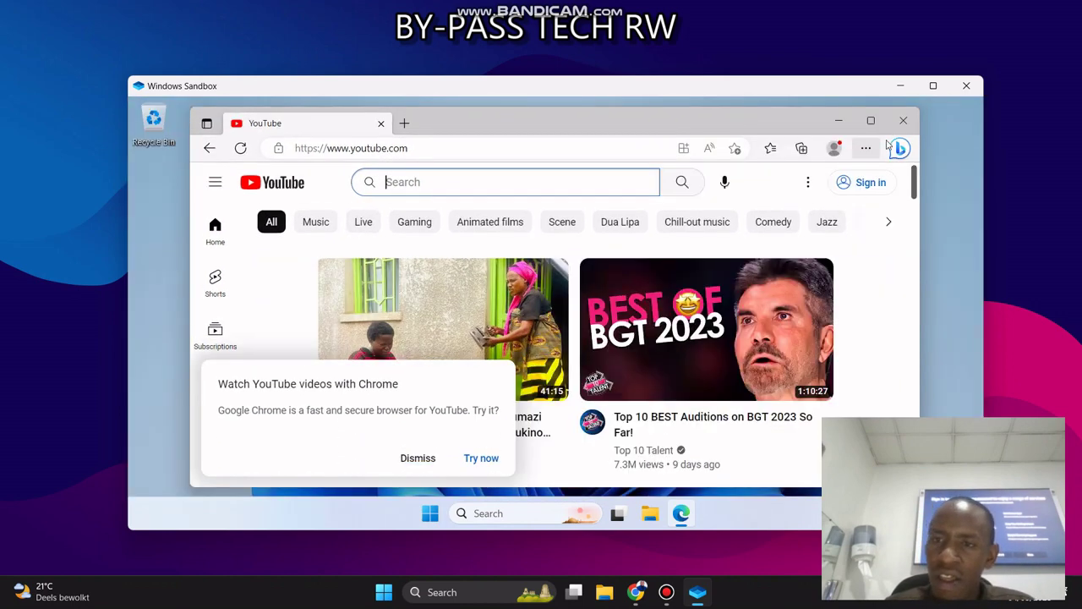
click(903, 120)
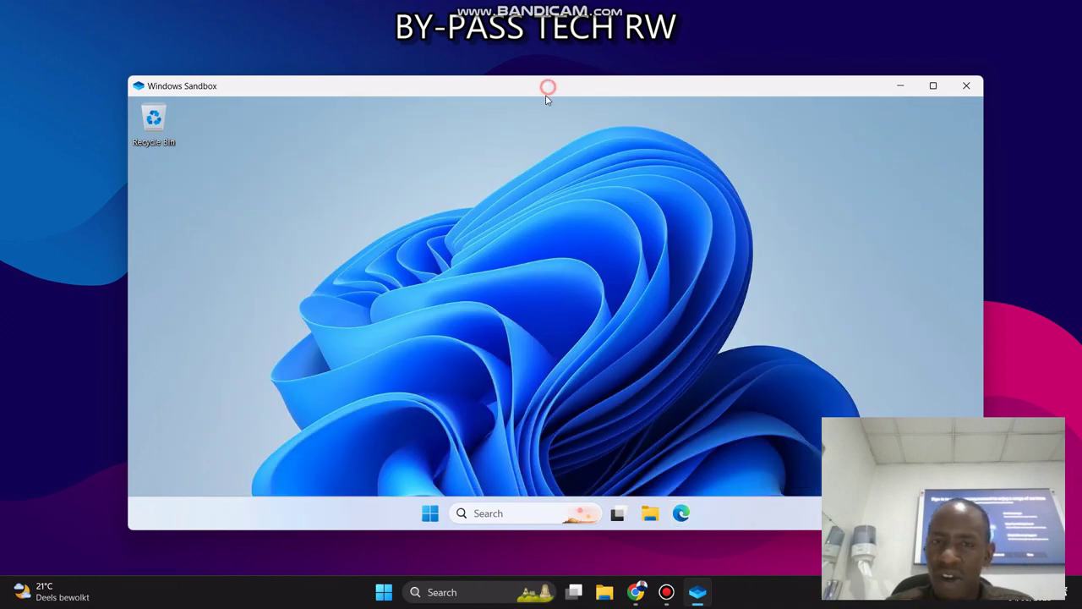
Step: Create a folder on the sandbox desktop, keeping the default name 'New folder'
drag(549, 87, 541, 120)
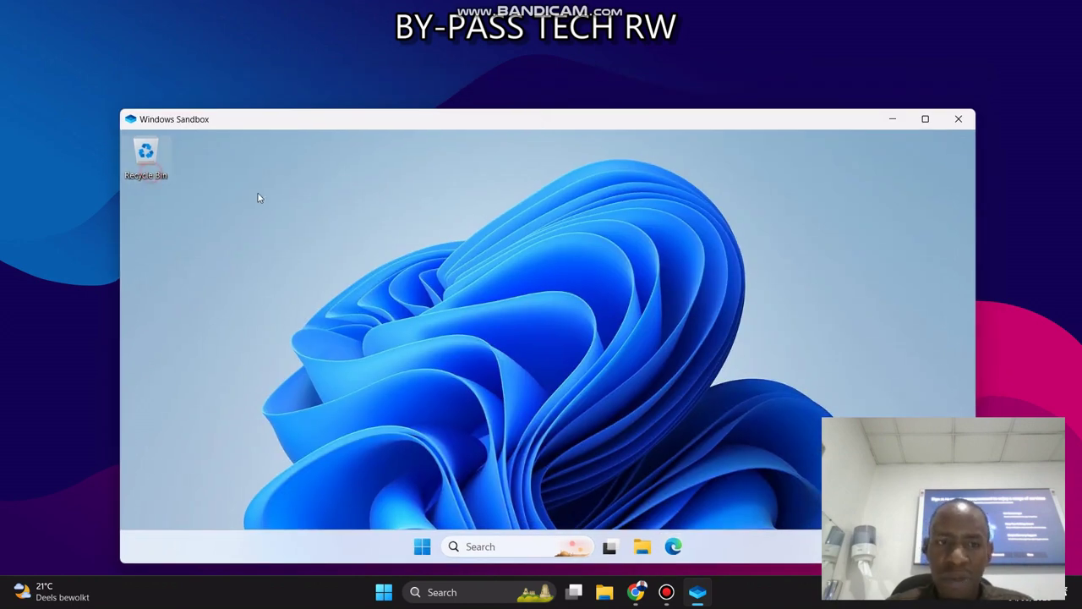
right_click(309, 224)
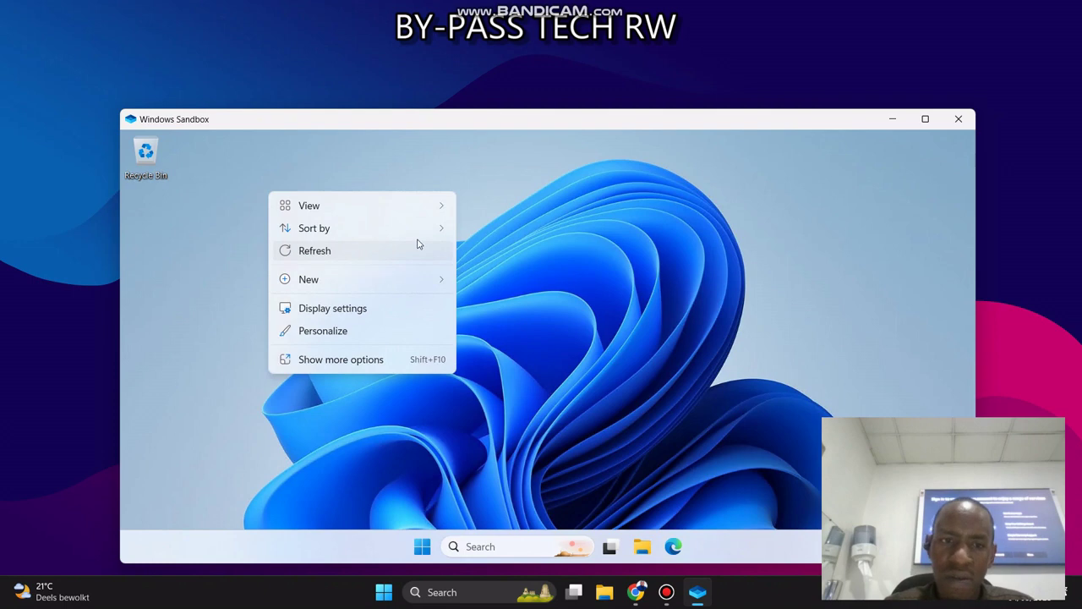
mouse_move(435, 281)
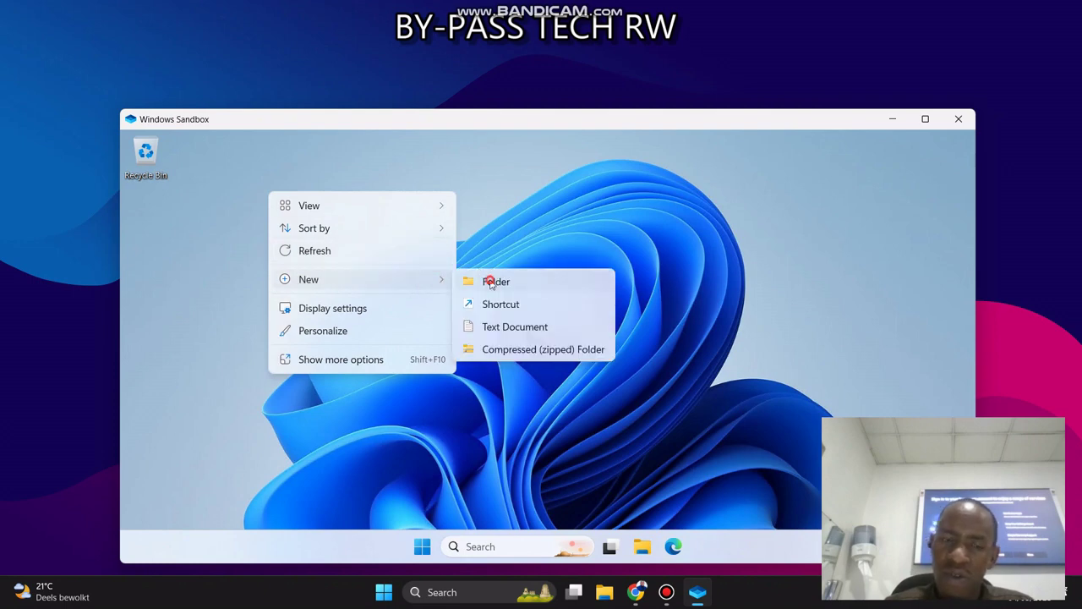
click(489, 280)
key(Return)
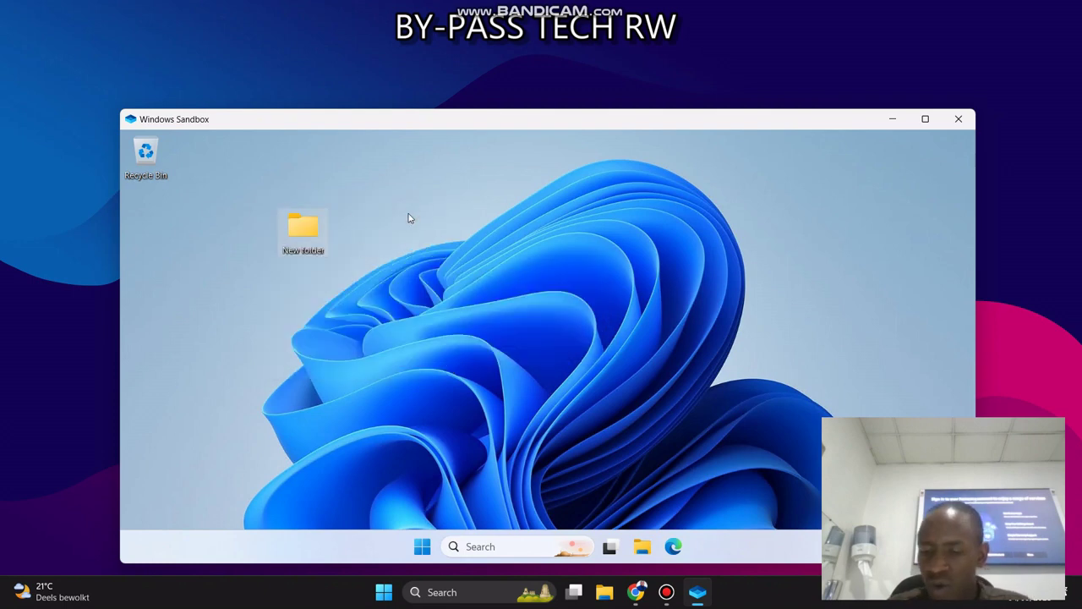
Step: Place New folder beneath the Recycle Bin and clear the desktop selection
drag(295, 236, 179, 221)
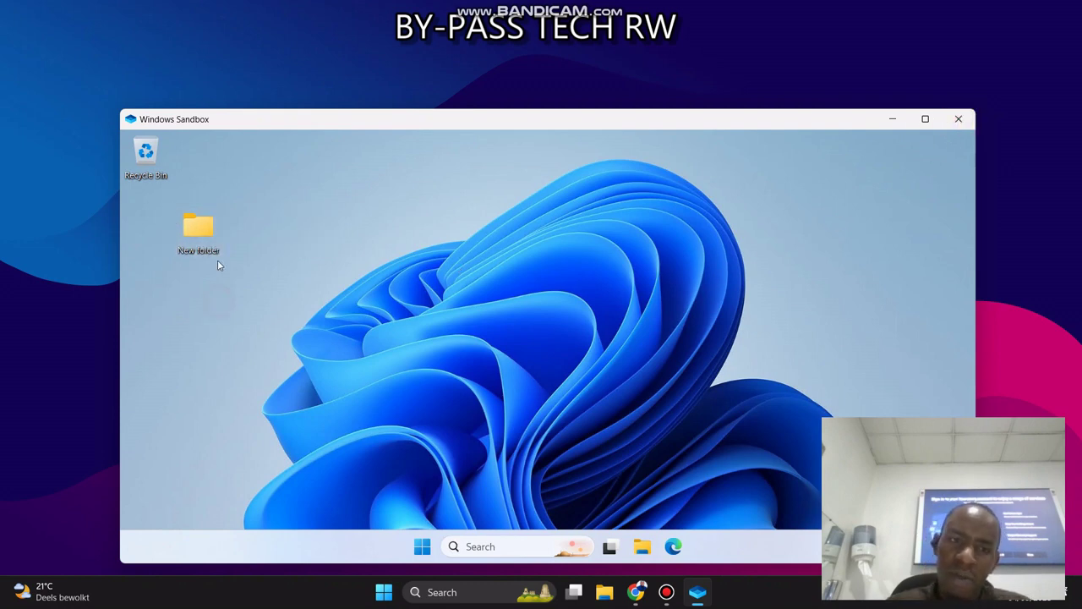
drag(198, 246, 145, 246)
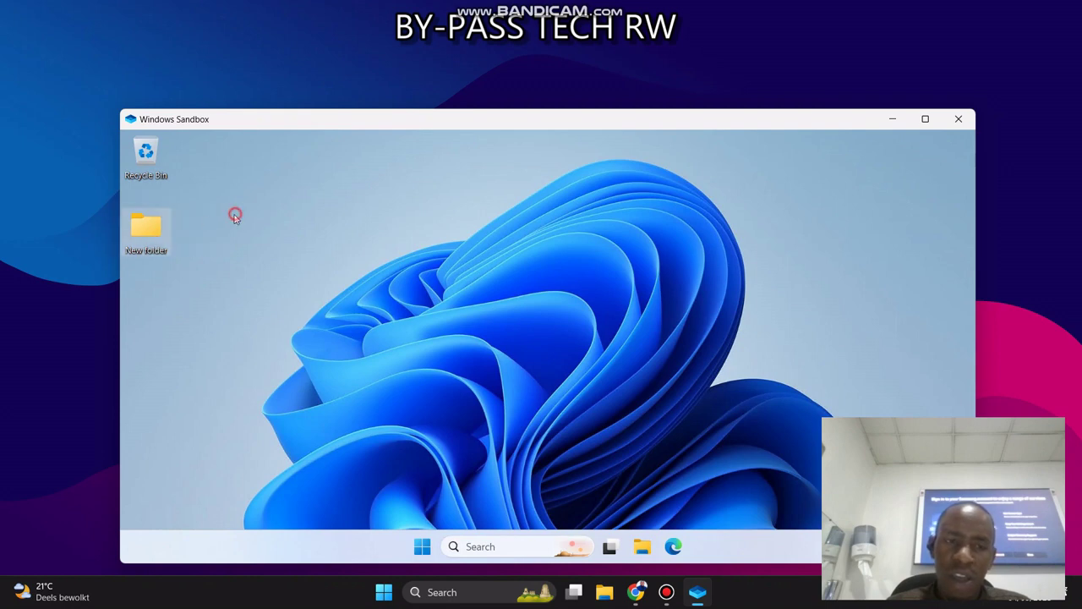
click(147, 248)
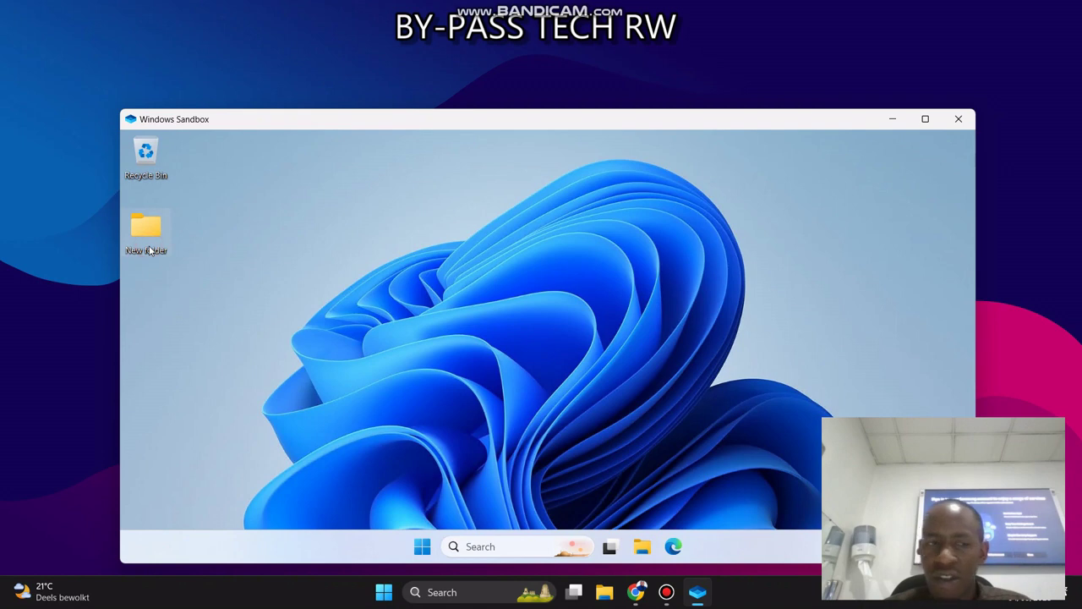
click(217, 234)
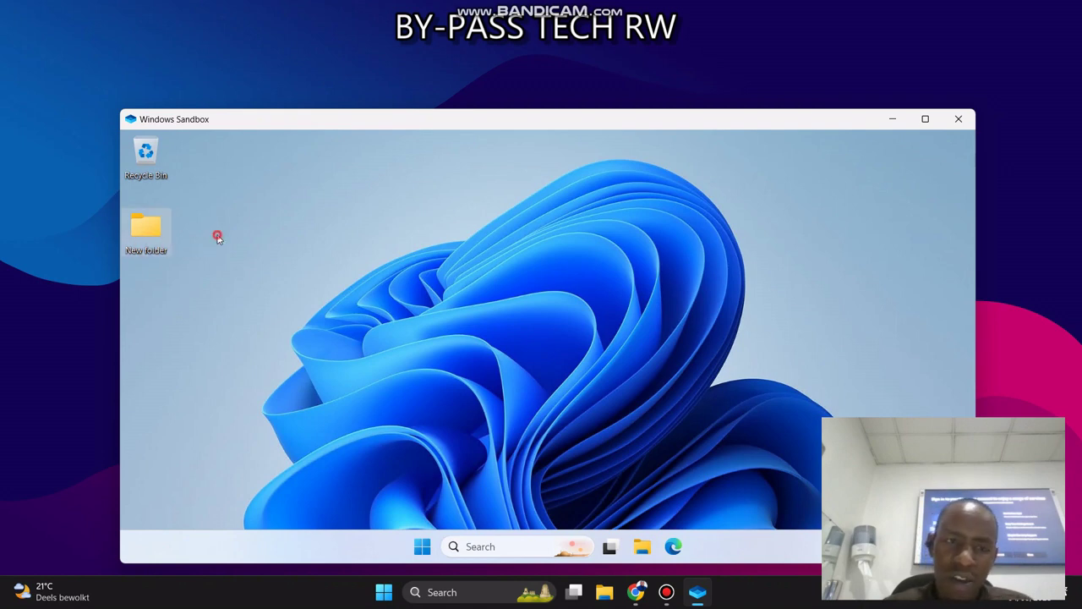
click(251, 232)
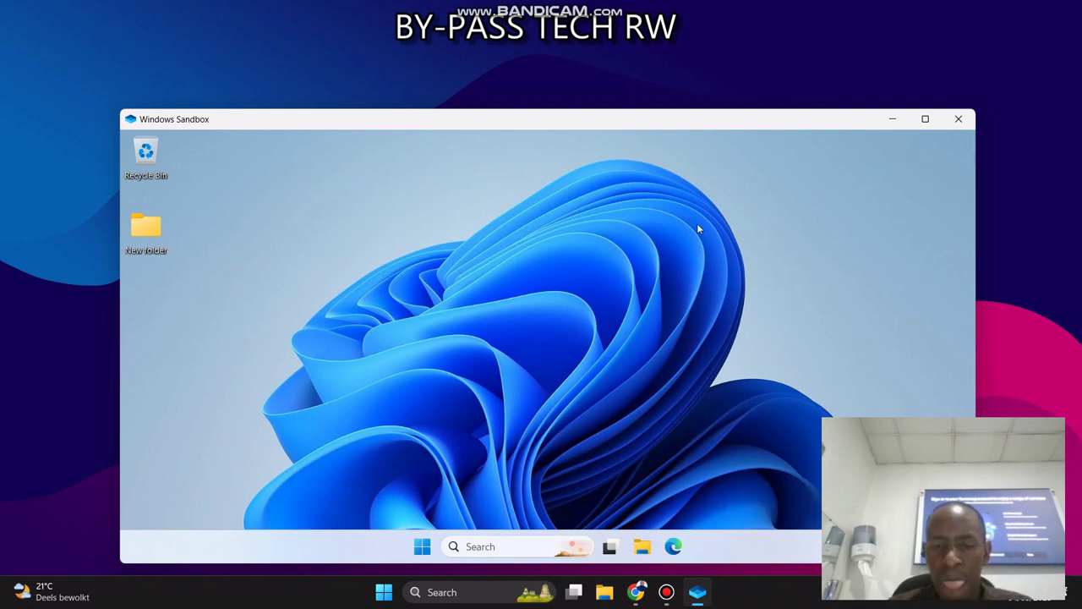
Step: Create a folder named 'New folder (2)' on the sandbox desktop next to the first folder
right_click(221, 190)
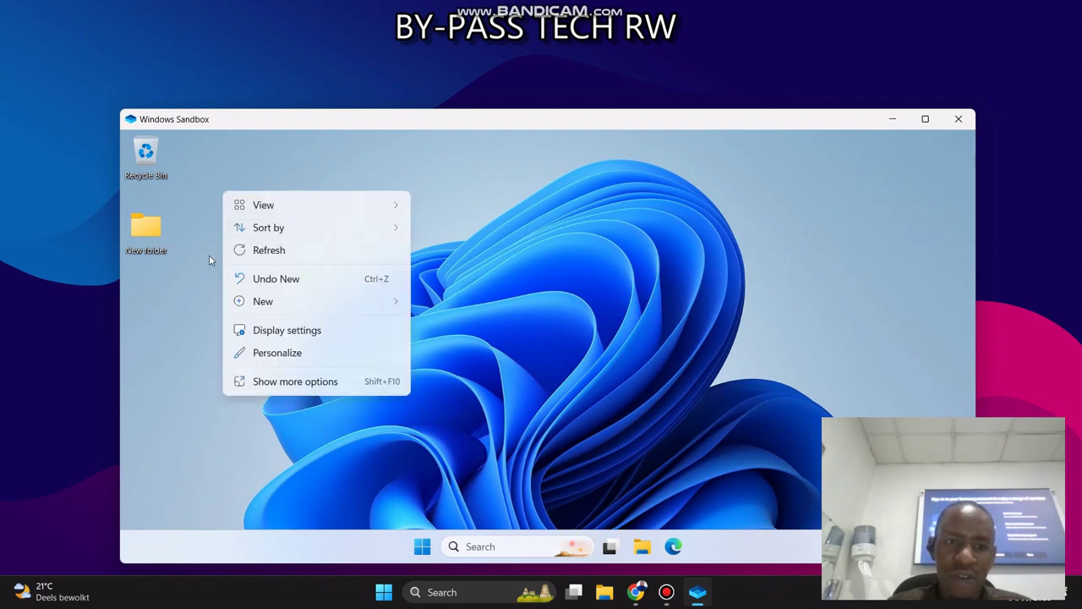
click(357, 315)
click(380, 308)
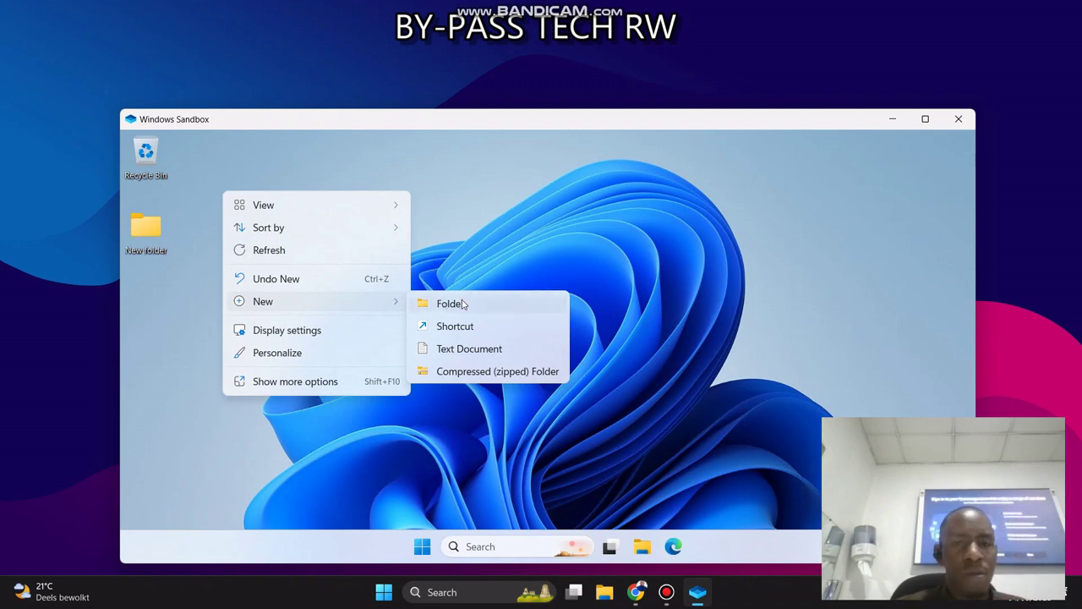
click(463, 304)
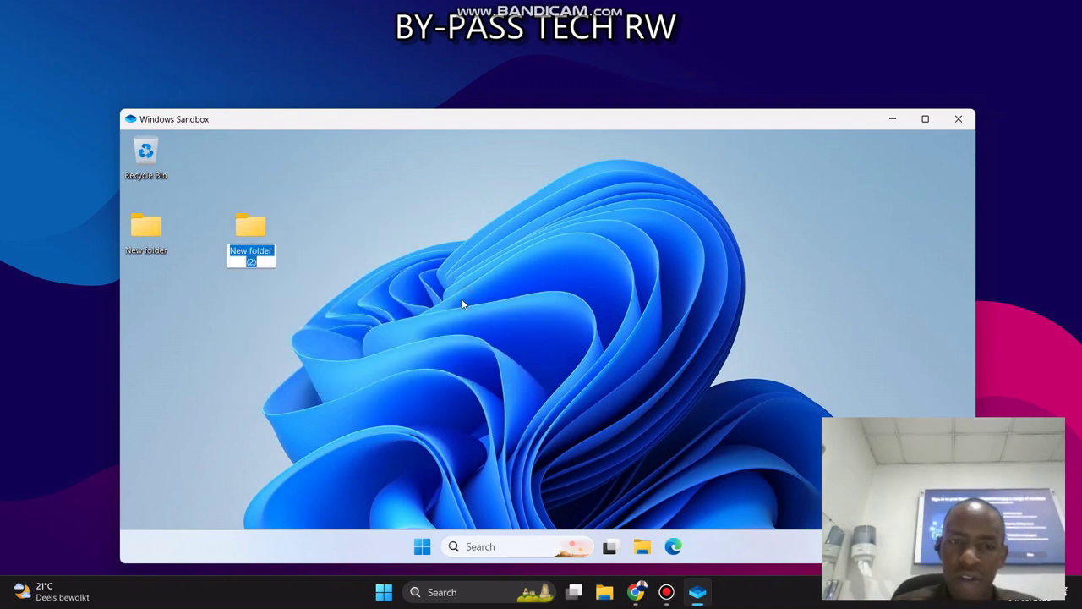
click(321, 268)
drag(228, 249, 144, 283)
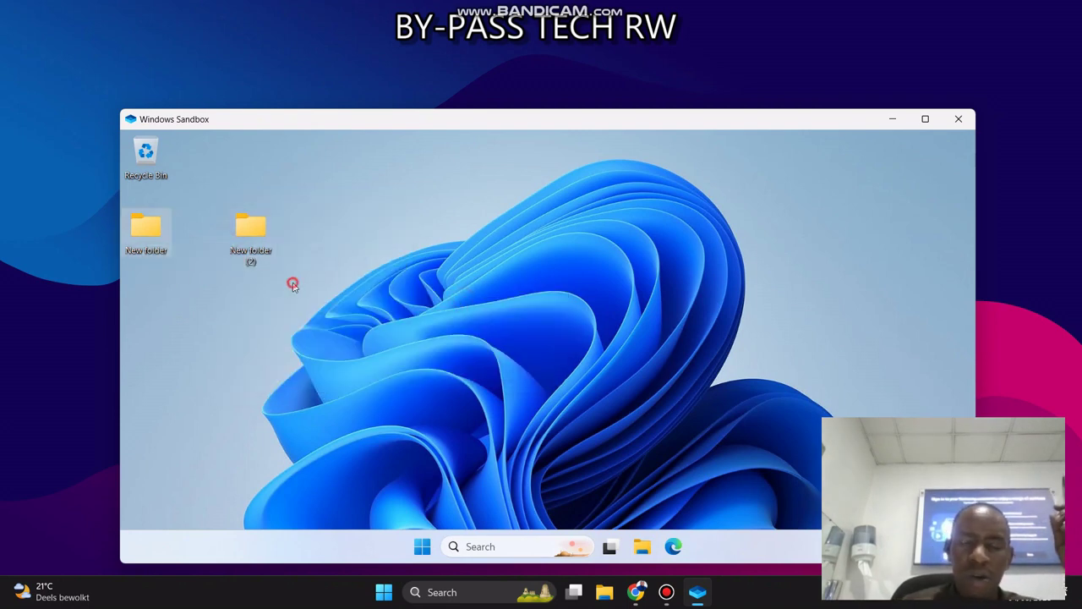
click(292, 284)
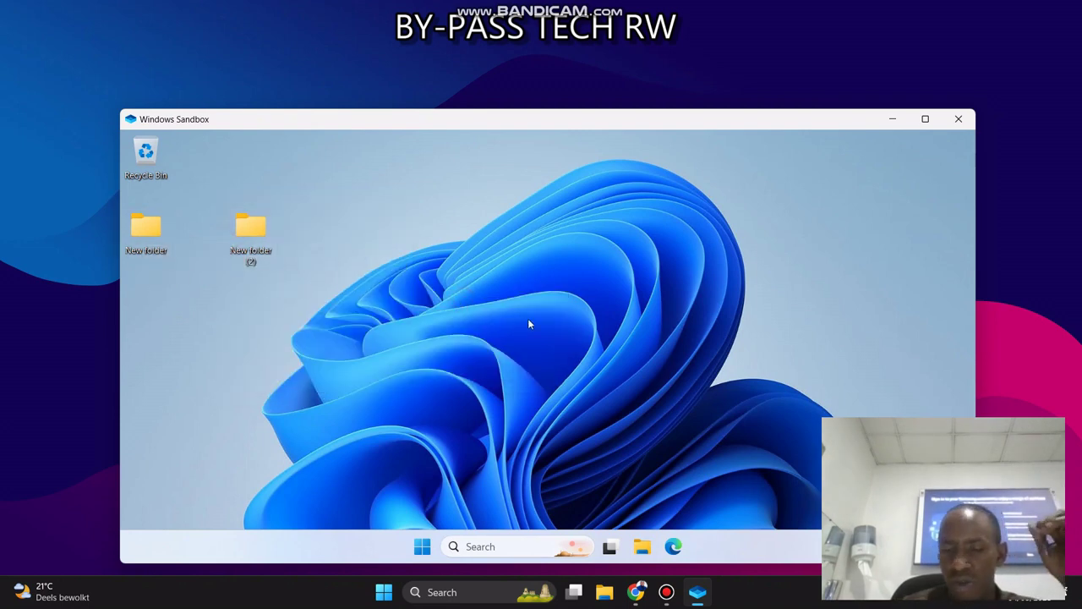
Step: Close the Windows Sandbox window to bring up the discard-contents warning
click(958, 118)
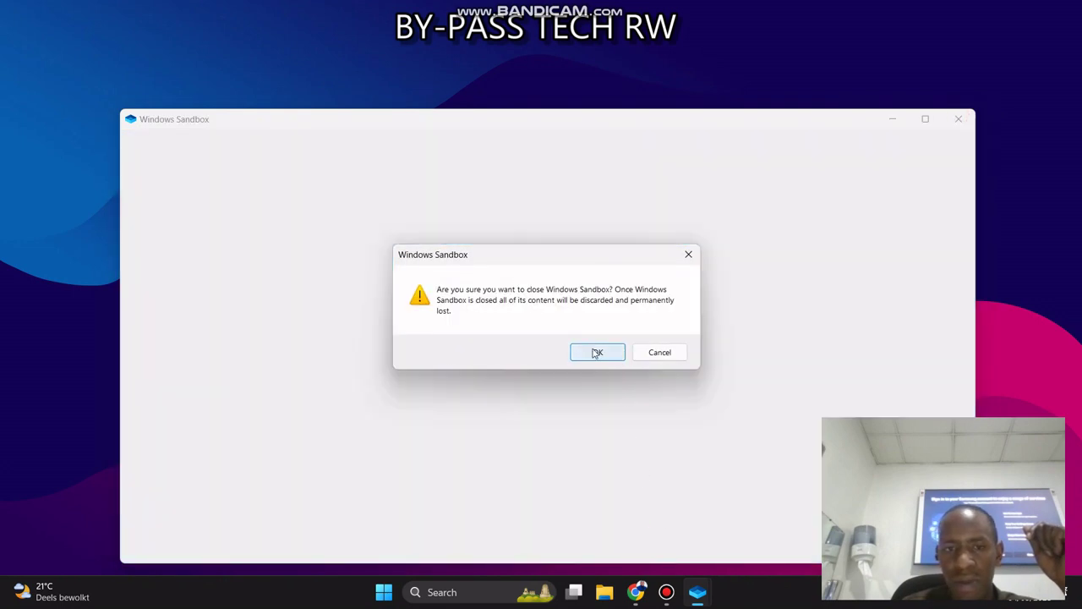